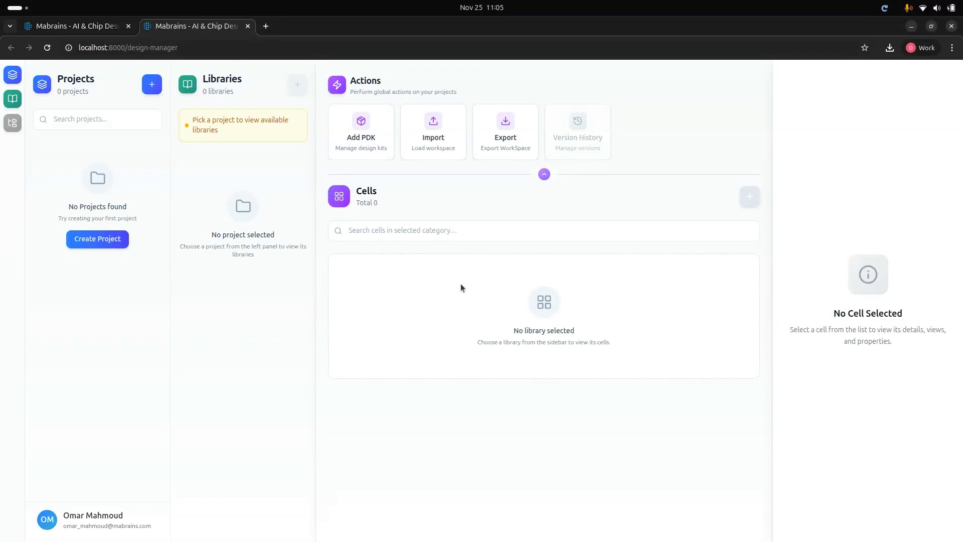
# Toggle the Categories and Projects columns on and off, and collapse and restore the Actions section
pyautogui.click(12, 123)
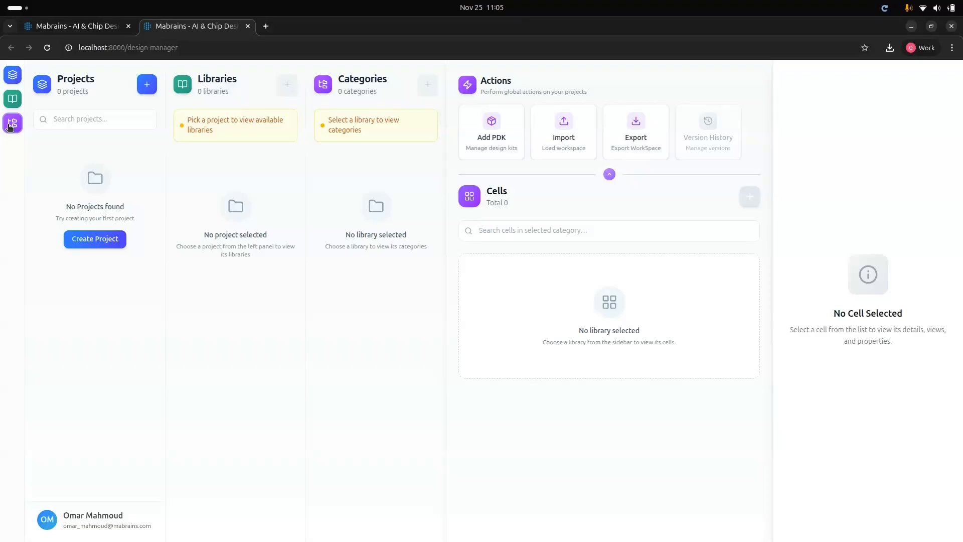
pyautogui.click(10, 124)
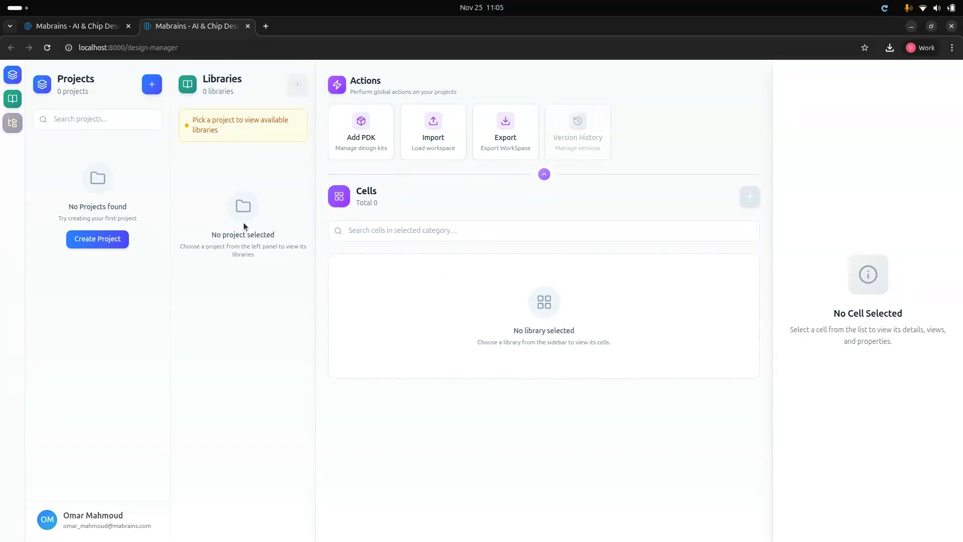
pyautogui.click(13, 77)
pyautogui.click(13, 77)
pyautogui.click(544, 175)
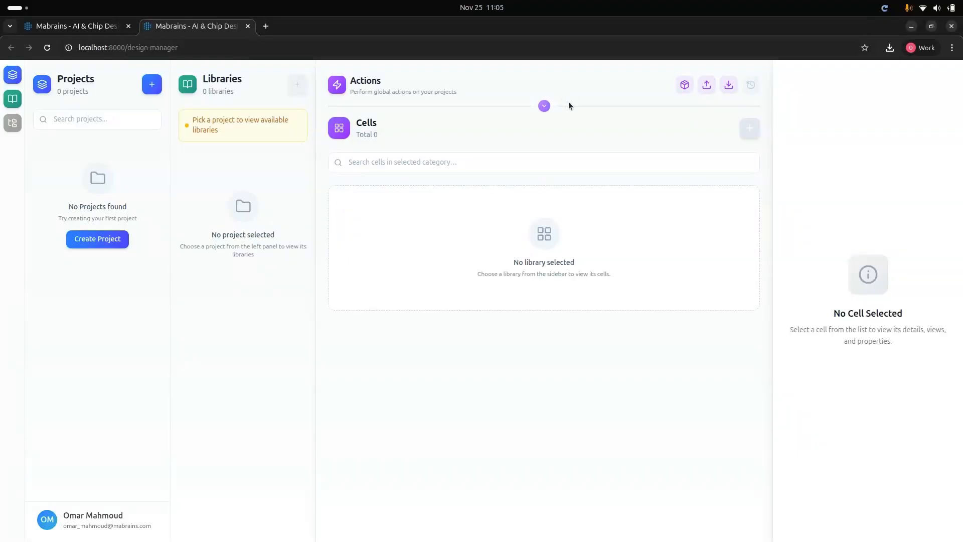
pyautogui.click(544, 106)
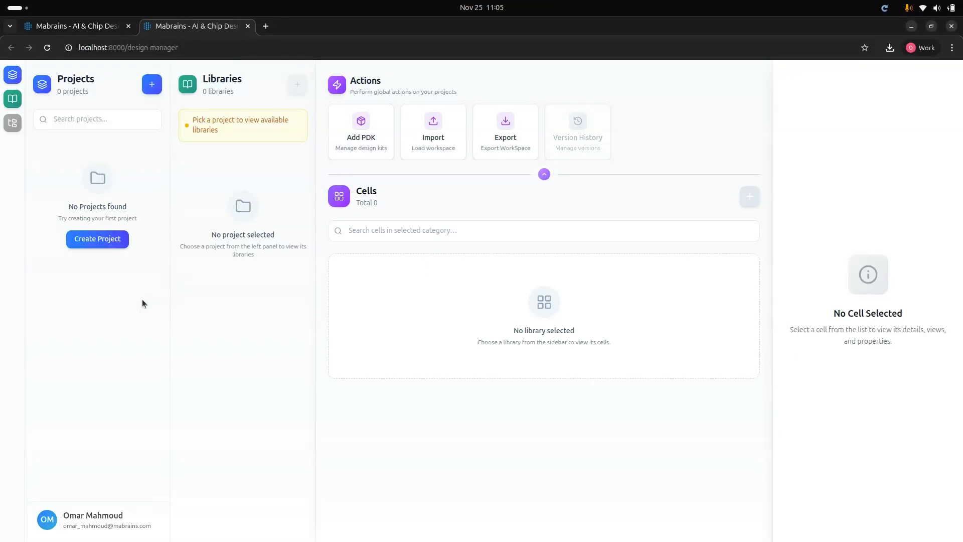
# Create a project named test_project with the description "test description" and the PDK left as None
pyautogui.click(106, 240)
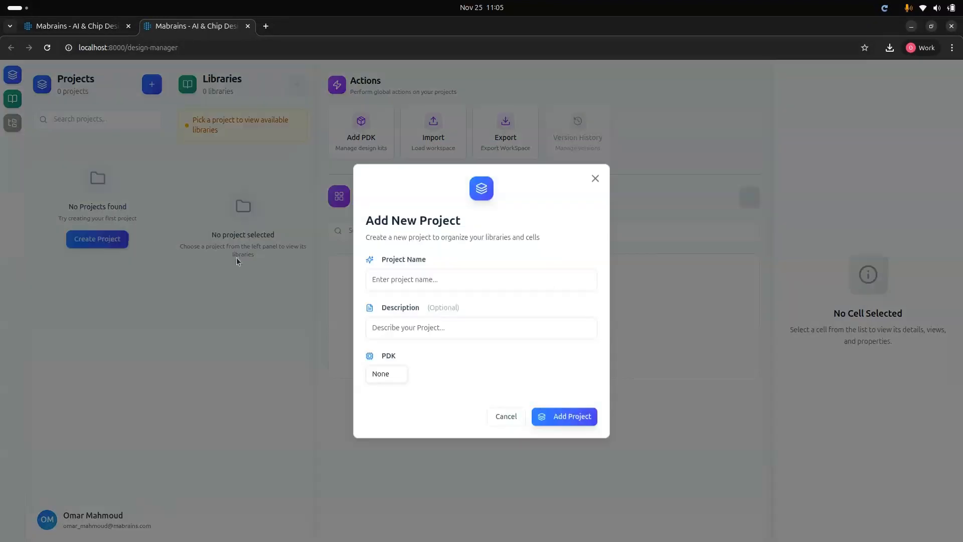
pyautogui.click(442, 276)
pyautogui.write('test_')
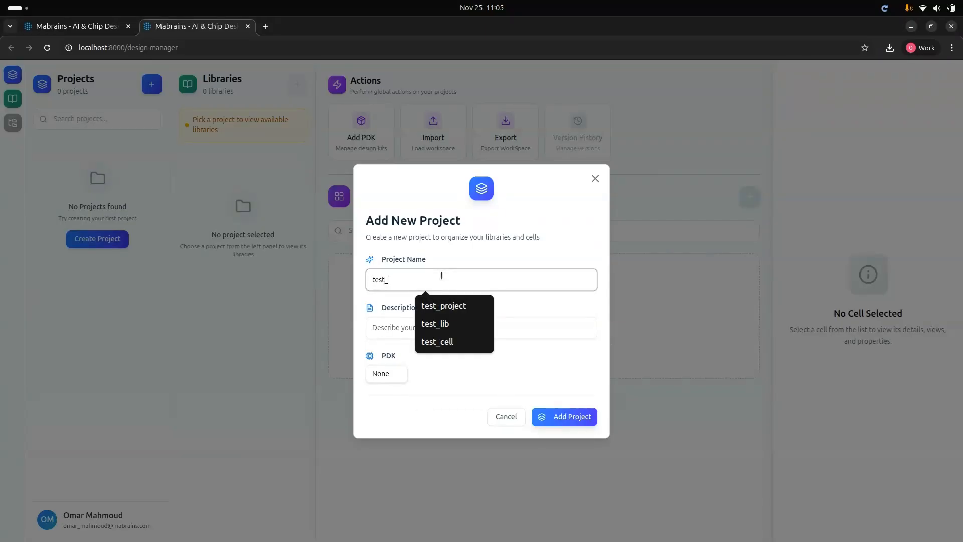
pyautogui.write('project')
pyautogui.click(427, 329)
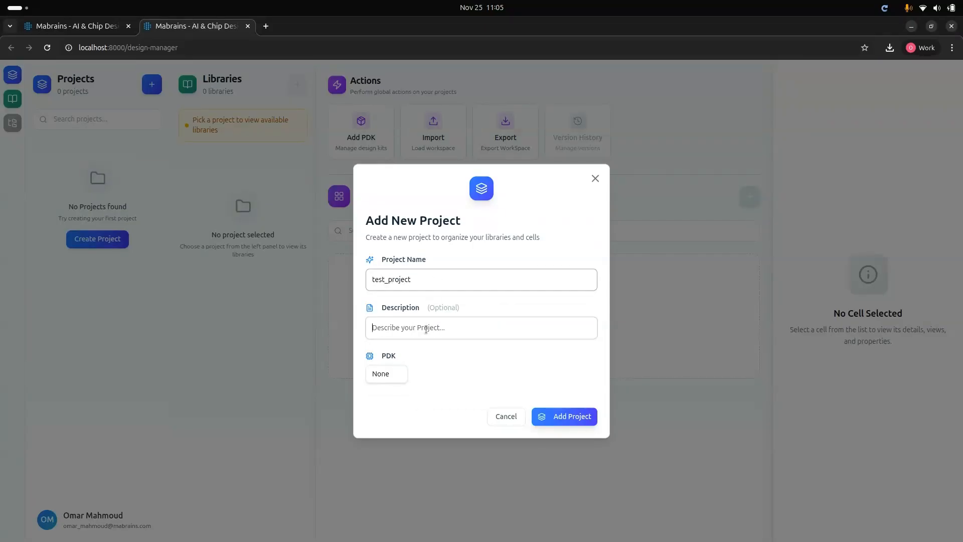
pyautogui.write('test description')
pyautogui.click(445, 360)
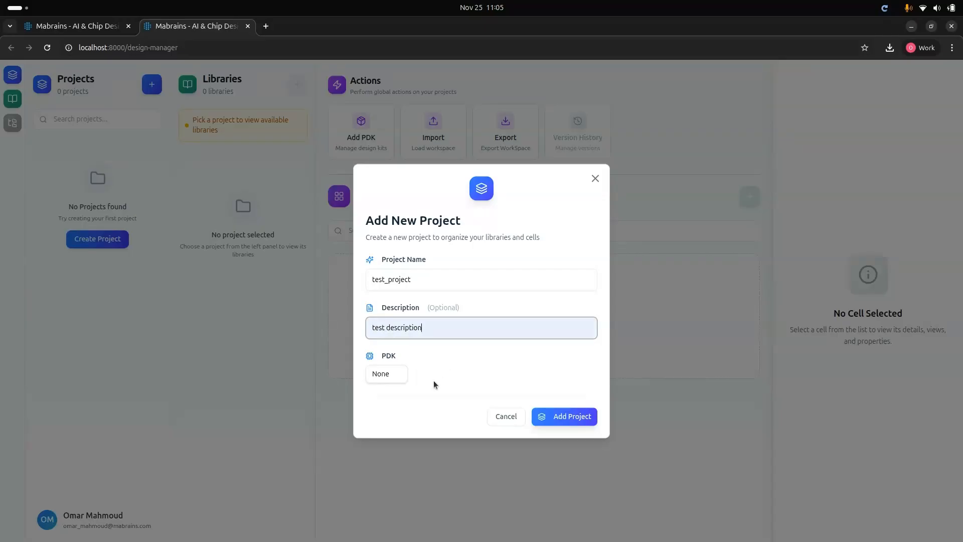
pyautogui.click(393, 378)
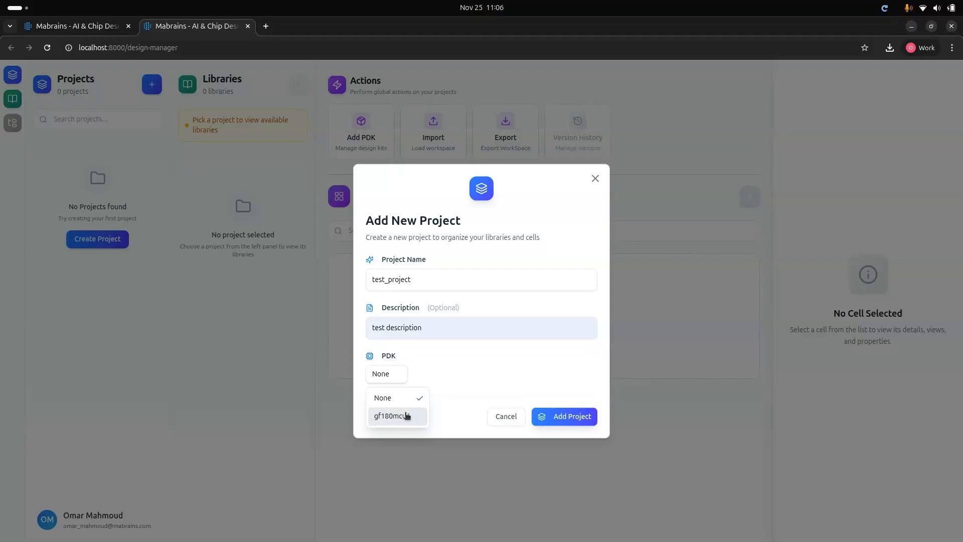
pyautogui.click(454, 375)
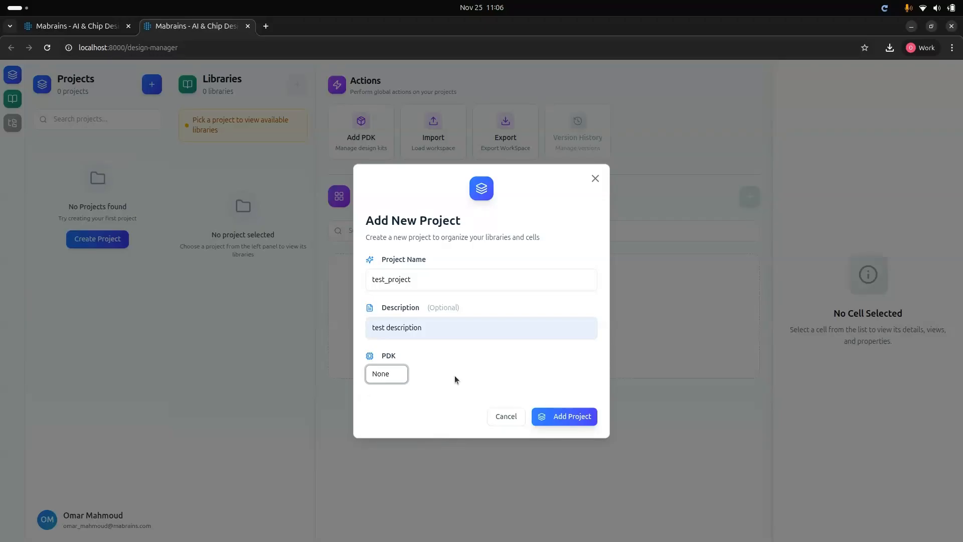
pyautogui.click(568, 415)
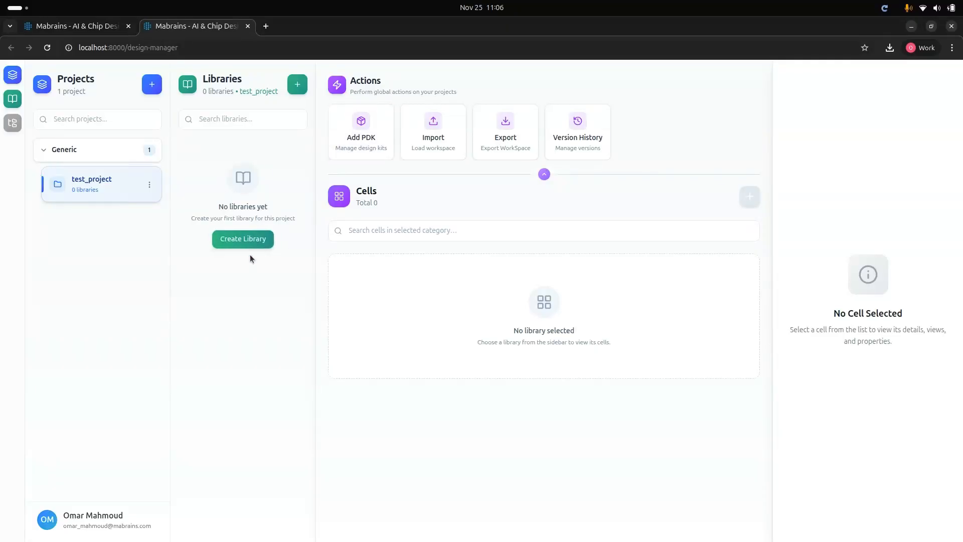
# Create a library named test_lib in test_project, leaving its description empty
pyautogui.click(258, 240)
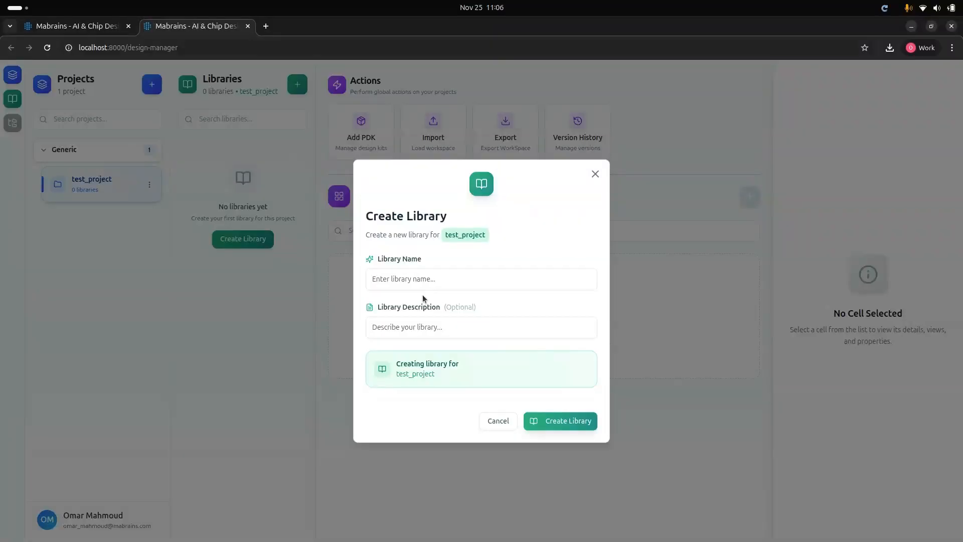
pyautogui.click(430, 282)
pyautogui.write('test_lib')
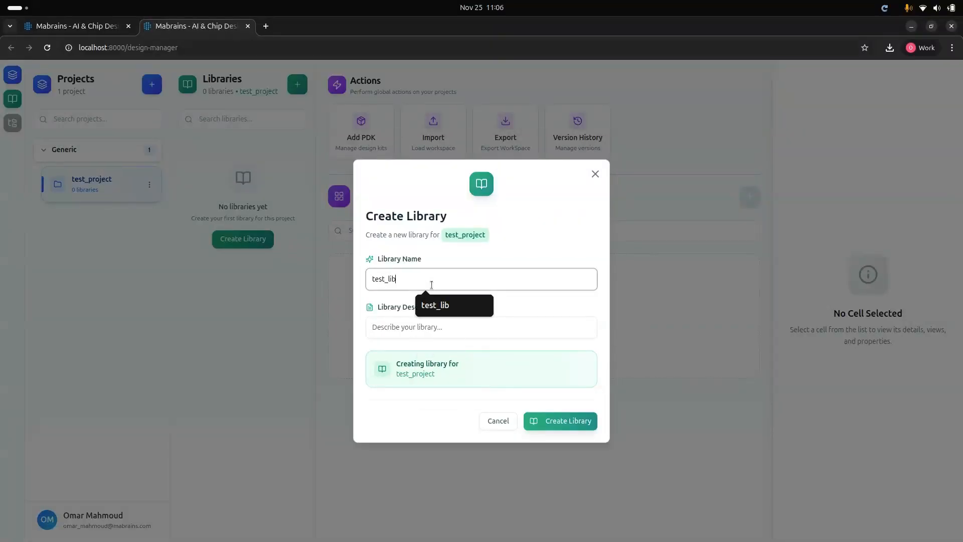
pyautogui.click(568, 378)
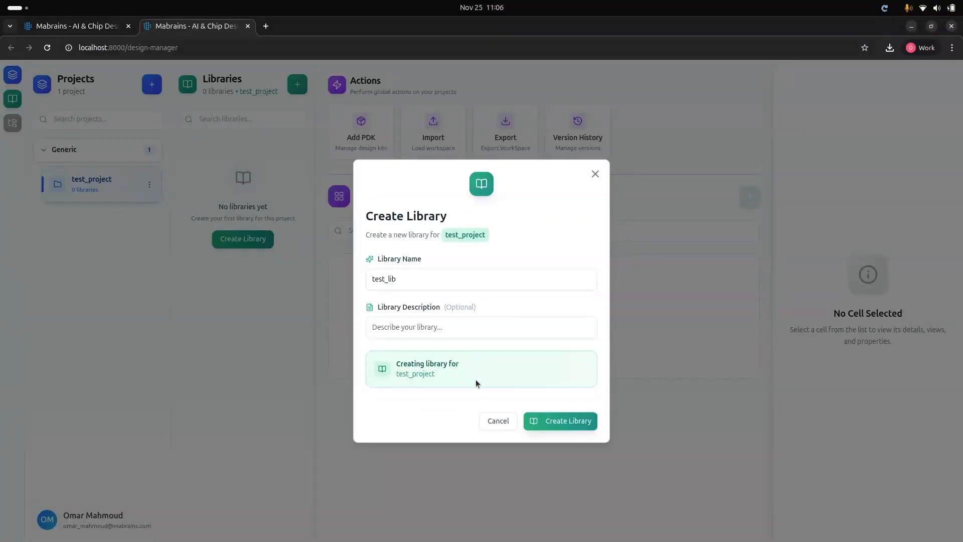
pyautogui.click(579, 413)
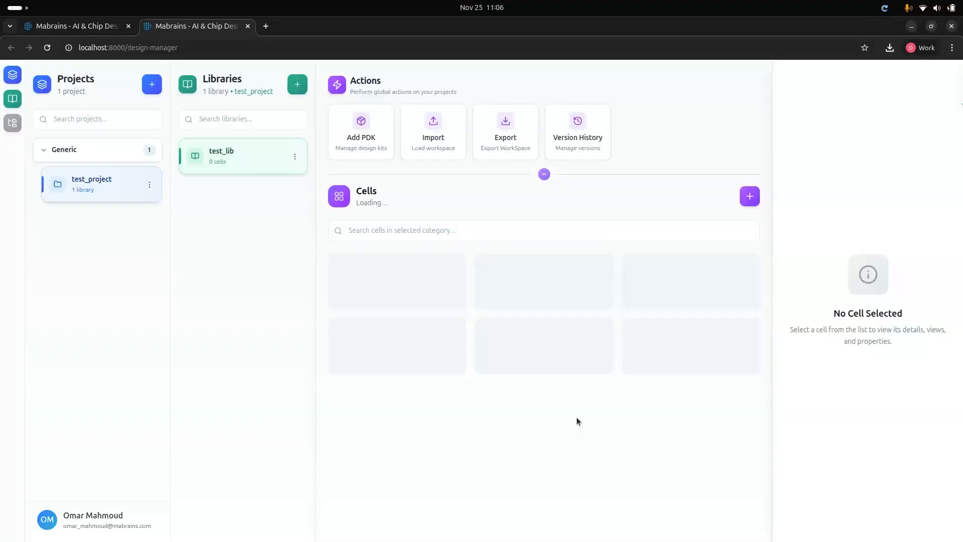
# Create a cell named test_cell in test_lib, keeping the category as Everything
pyautogui.click(754, 200)
pyautogui.click(493, 277)
pyautogui.write('test_cell')
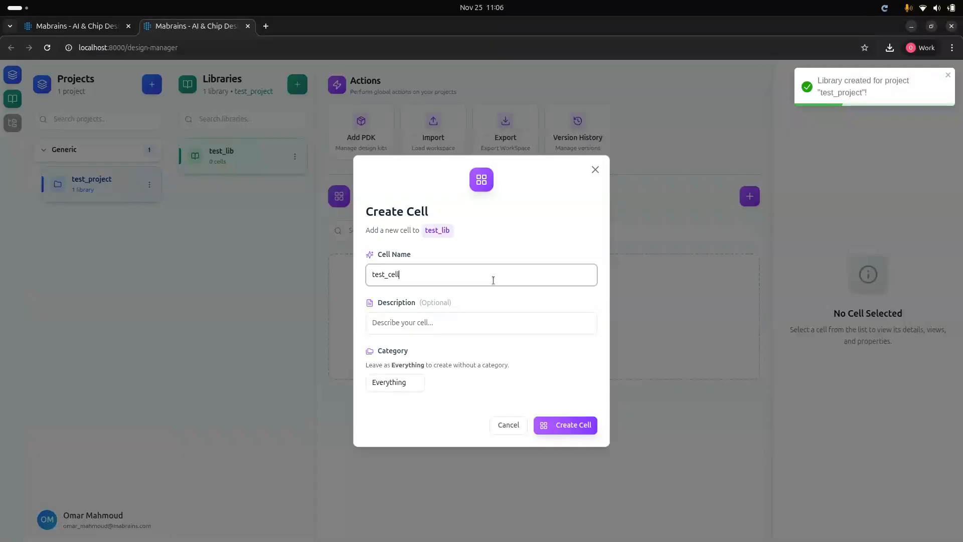
pyautogui.press('Return')
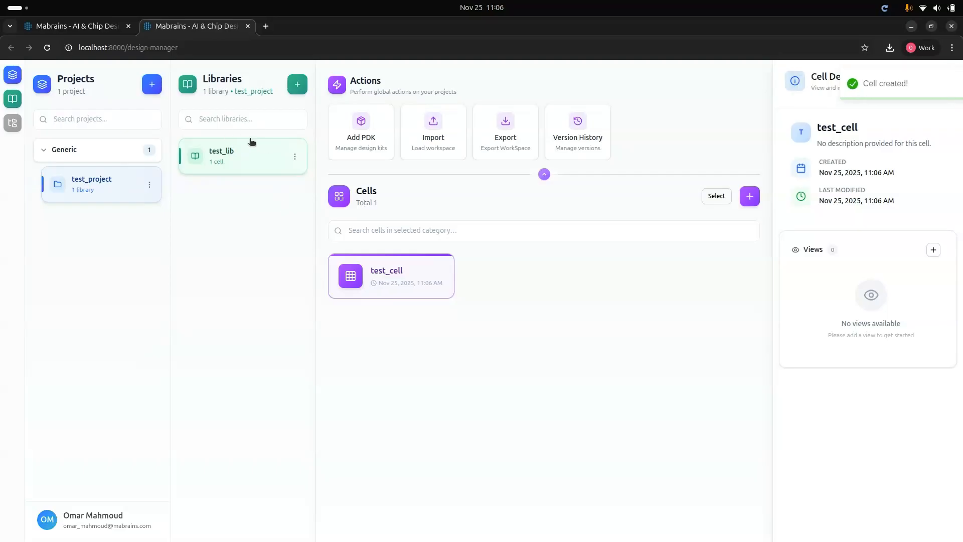
# Review the actions available for test_cell and create a schematic view named schematic for it
pyautogui.click(396, 287)
pyautogui.click(397, 287)
pyautogui.rightClick(396, 287)
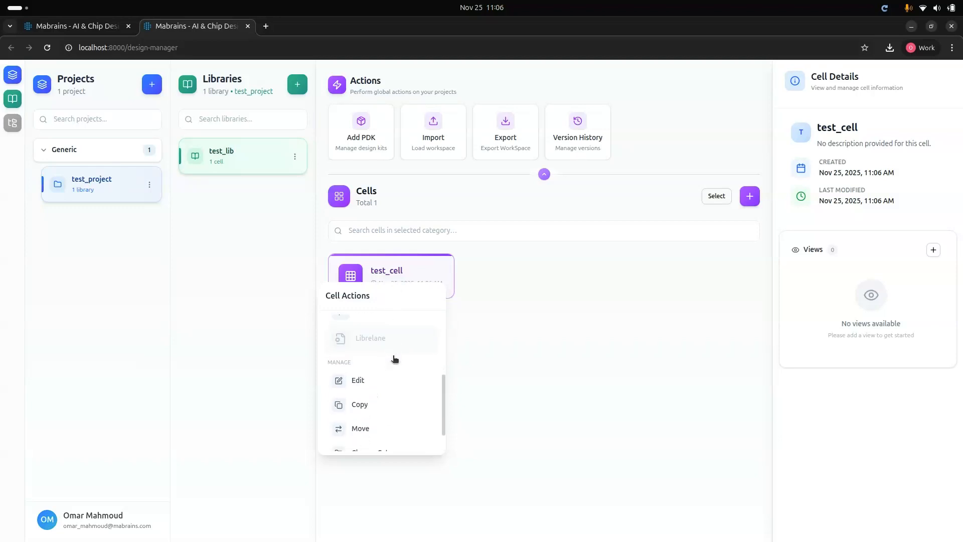
pyautogui.scroll(-5, 393, 358)
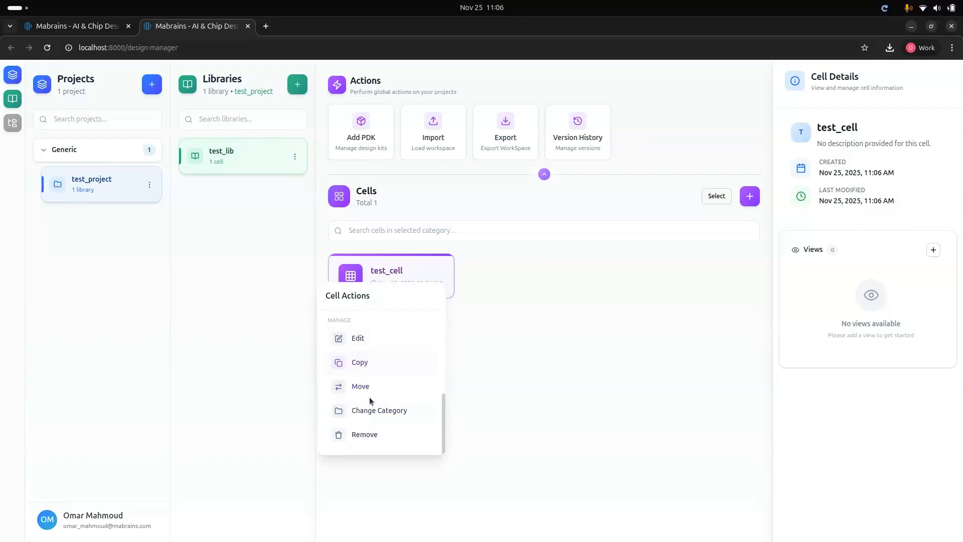
pyautogui.scroll(5, 393, 386)
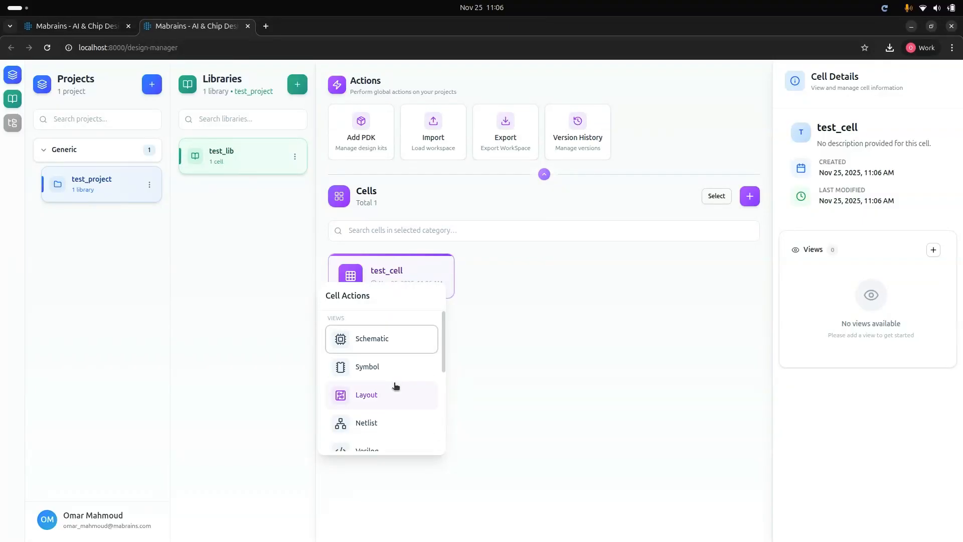
pyautogui.click(390, 343)
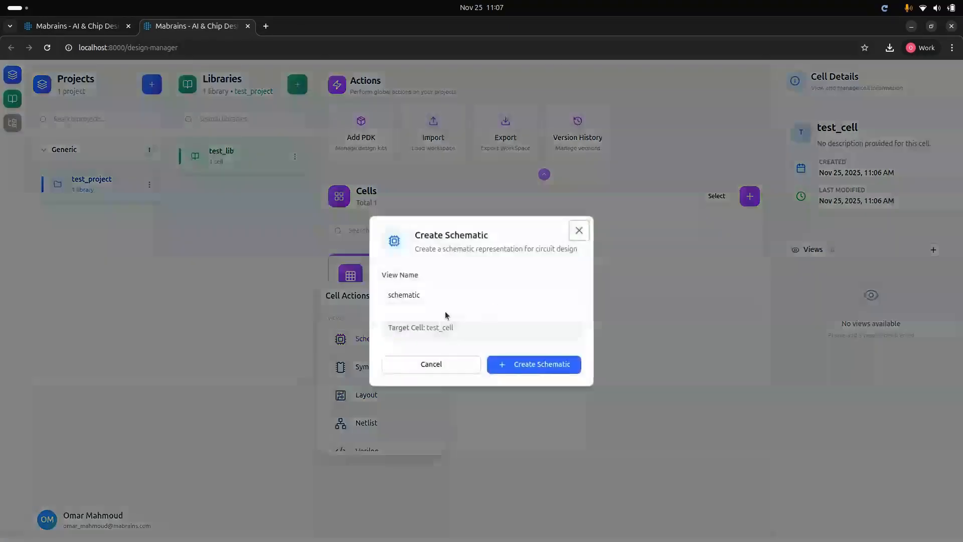
pyautogui.click(518, 372)
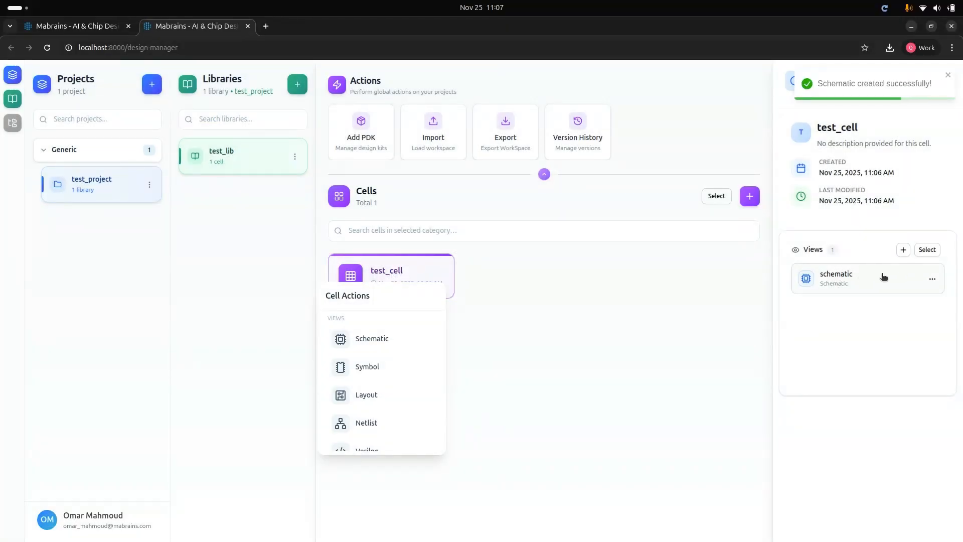
# Open test_cell's schematic view in Xschem v3.4.4 to inspect it, and close Xschem to return to the design manager
pyautogui.click(859, 279)
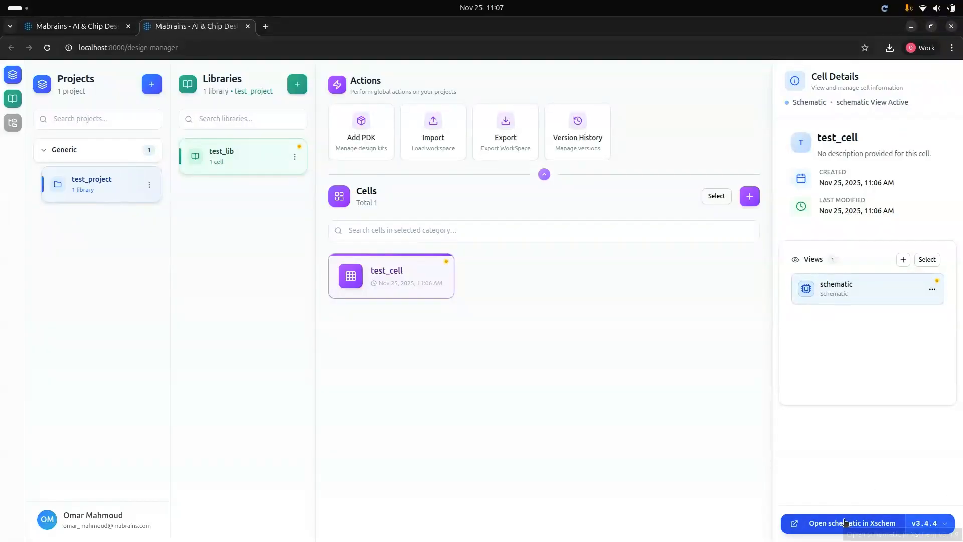
pyautogui.click(845, 523)
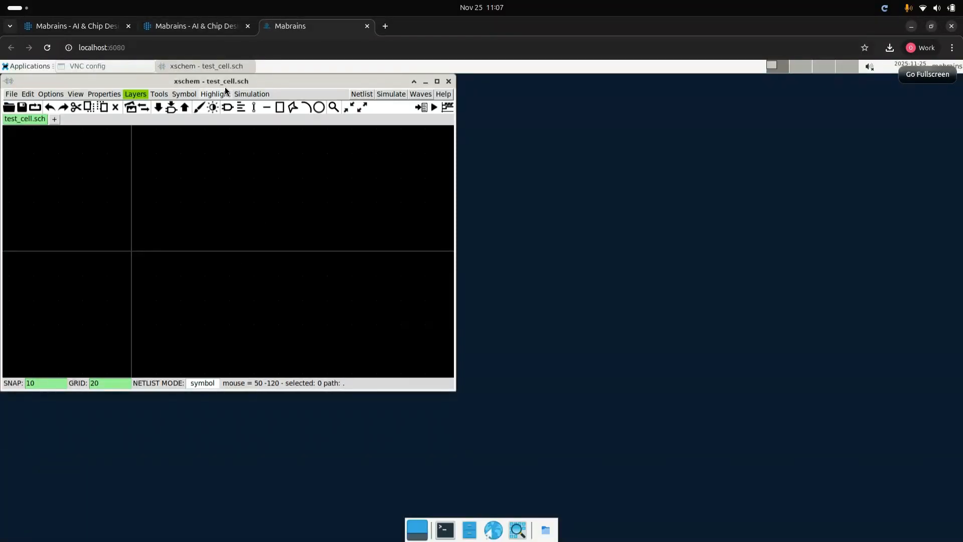
pyautogui.moveTo(246, 81); pyautogui.dragTo(461, 101)
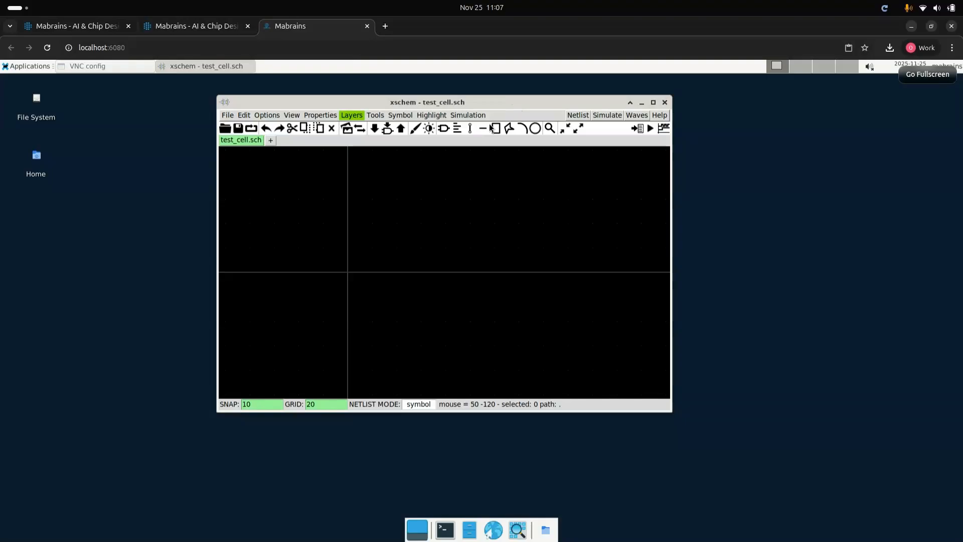
pyautogui.click(665, 104)
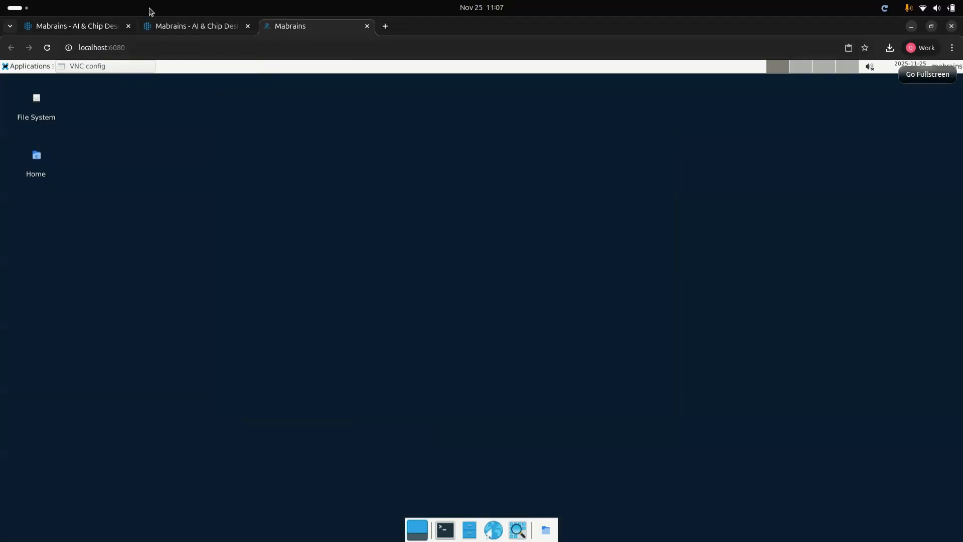
pyautogui.click(179, 26)
# Create a layout view for test_cell
pyautogui.rightClick(412, 288)
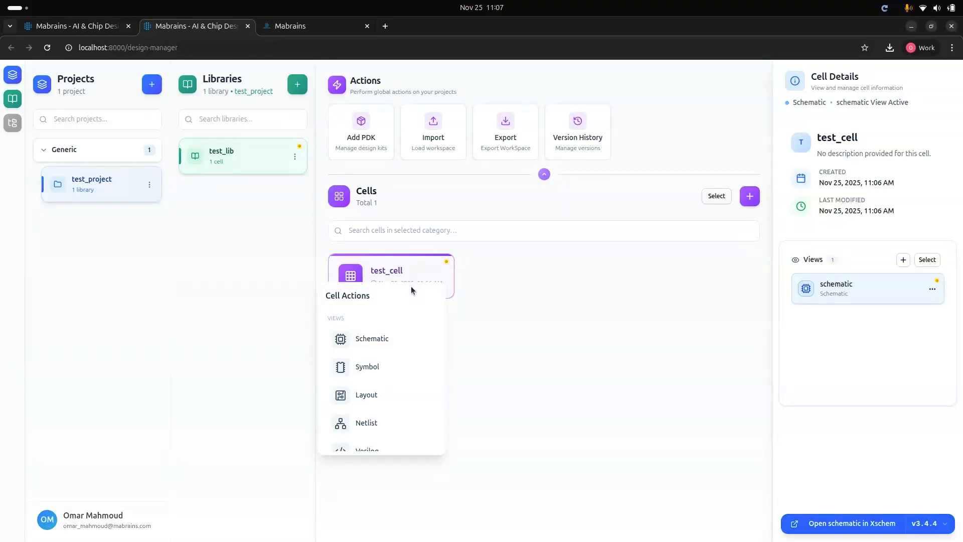
pyautogui.click(400, 394)
pyautogui.click(529, 367)
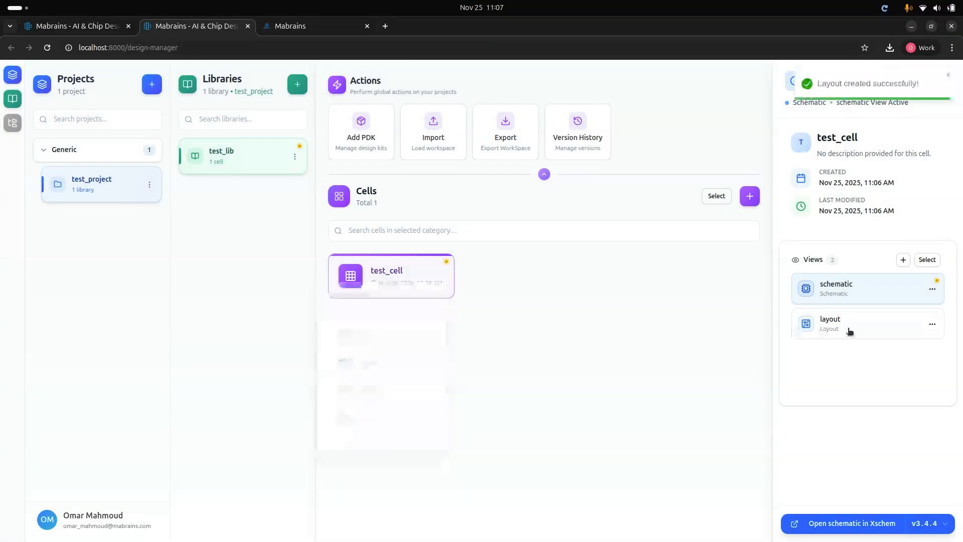
# Open test_cell's layout view in KLayout with Show full hierarchy mode enabled, and close KLayout to return to the design manager
pyautogui.click(856, 522)
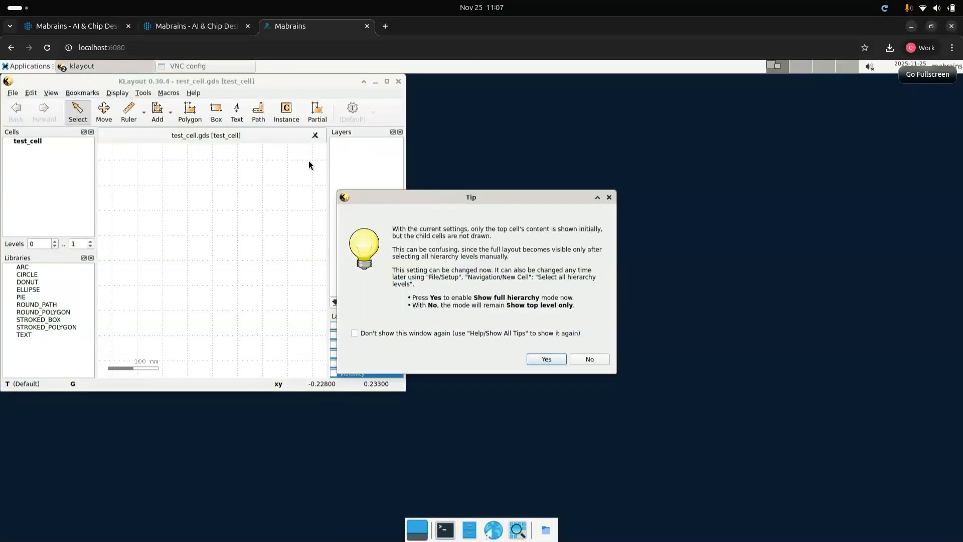
pyautogui.click(553, 359)
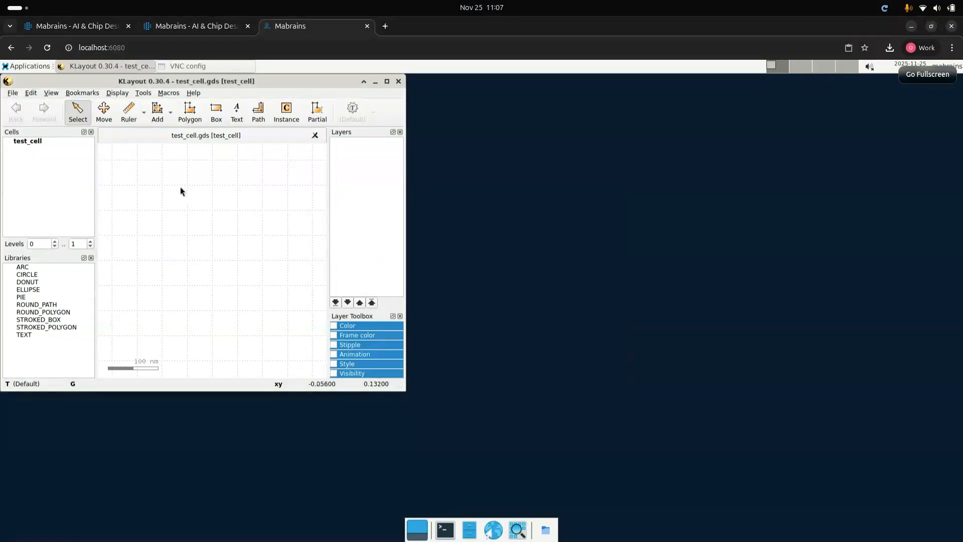
pyautogui.click(399, 81)
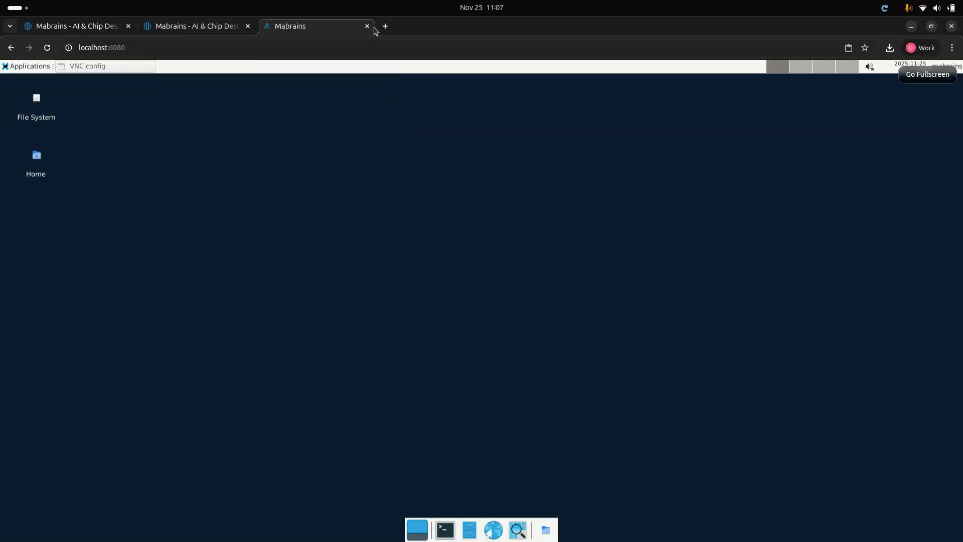
pyautogui.click(185, 29)
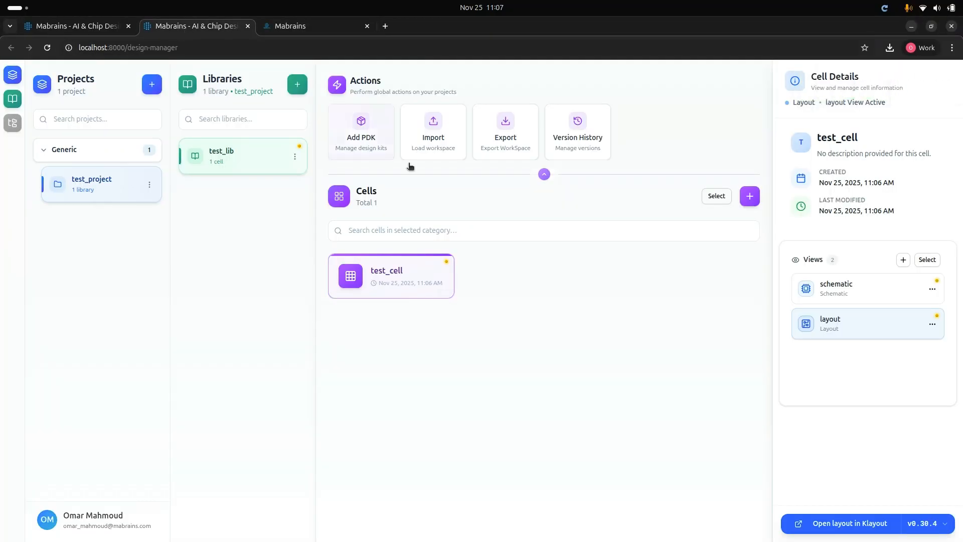
# Create a Verilog view named verilog for test_cell
pyautogui.rightClick(379, 272)
pyautogui.scroll(-1, 387, 402)
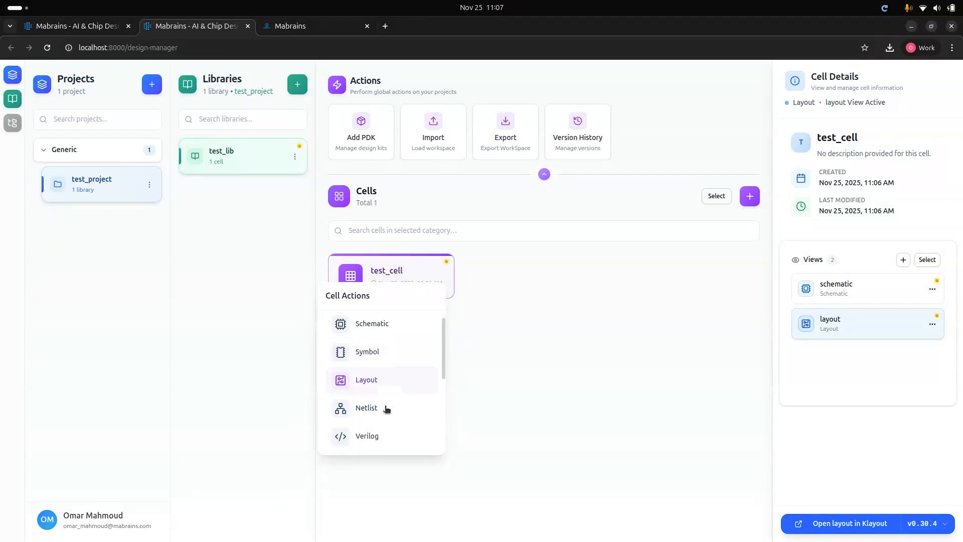
pyautogui.scroll(-1, 389, 414)
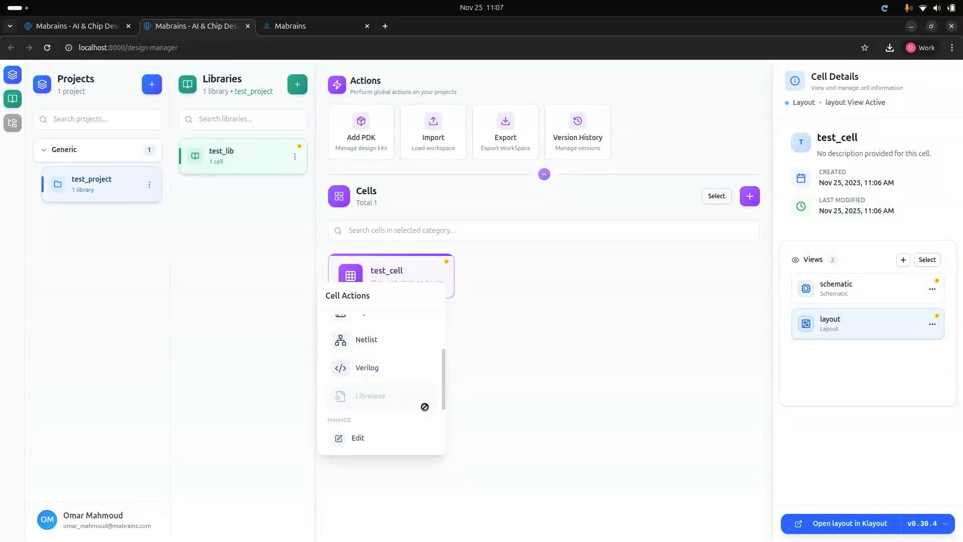
pyautogui.moveTo(377, 403)
pyautogui.click(373, 371)
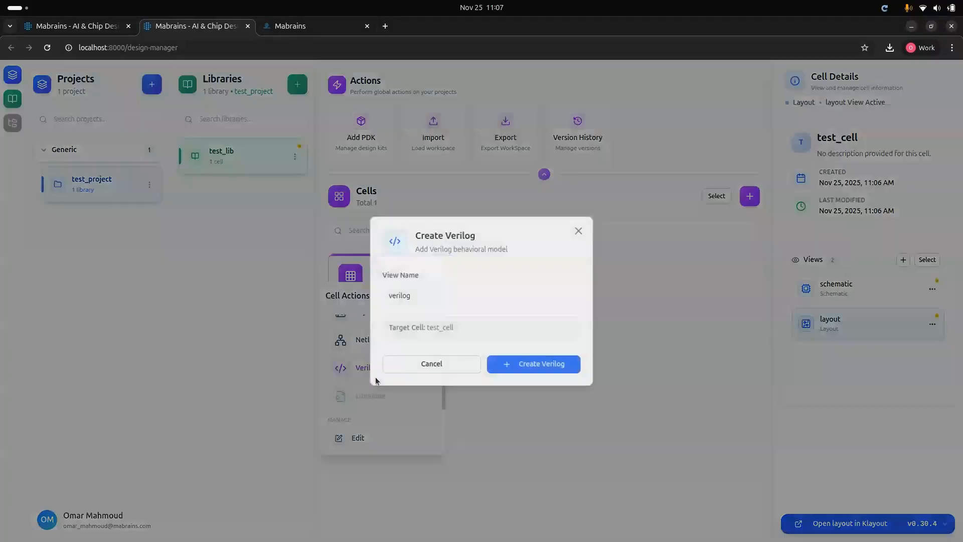
pyautogui.click(531, 362)
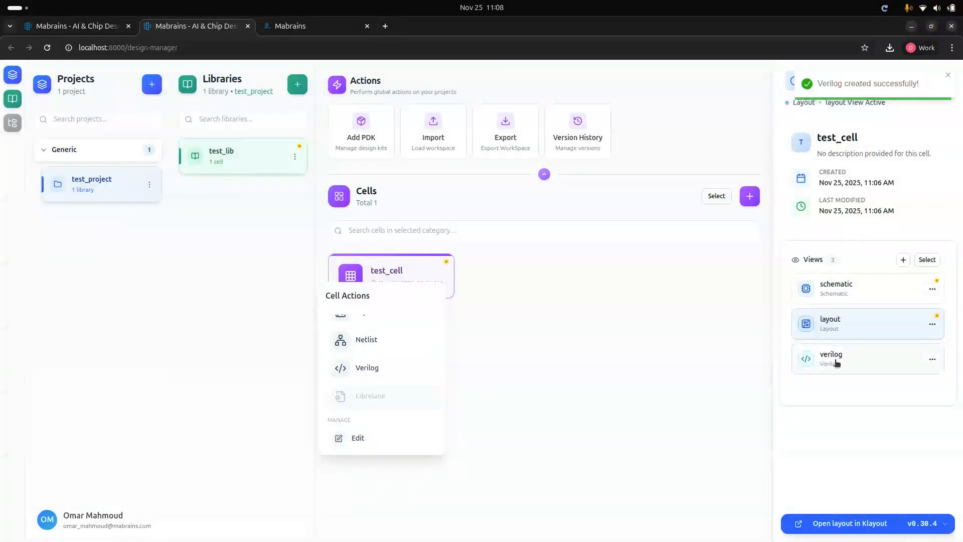
# Open test_cell's Verilog view in VS Code to inspect test_cell.v, and close VS Code to return to the design manager
pyautogui.click(849, 534)
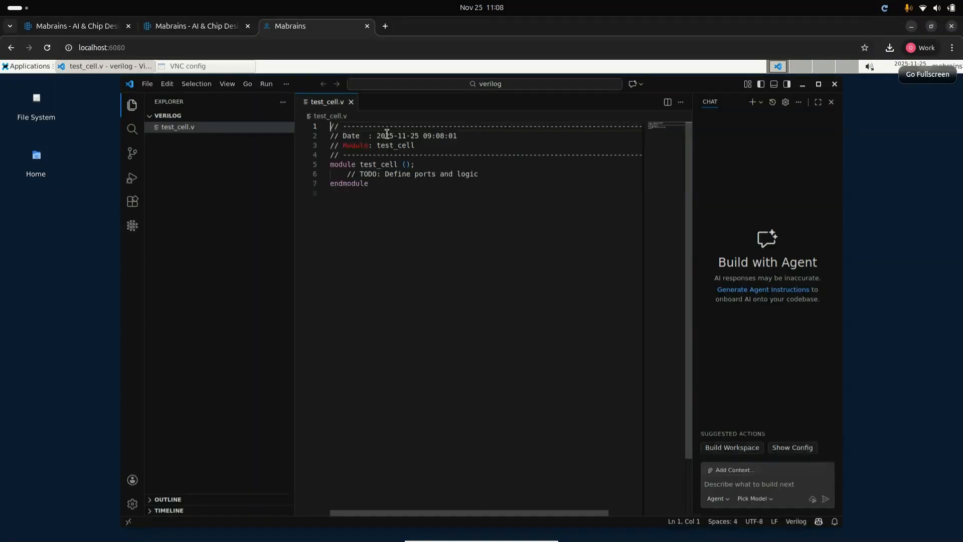
pyautogui.moveTo(290, 124); pyautogui.dragTo(330, 126)
pyautogui.click(486, 258)
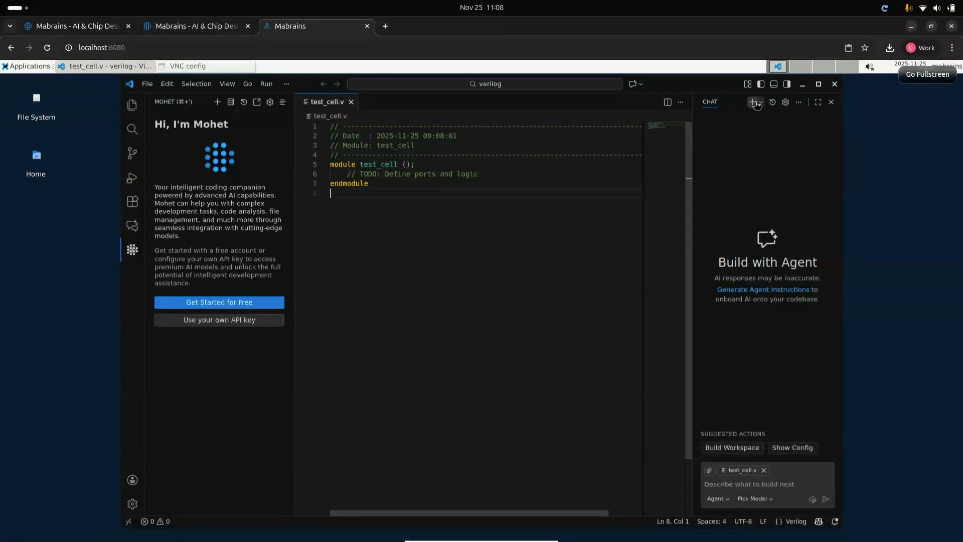
pyautogui.click(835, 85)
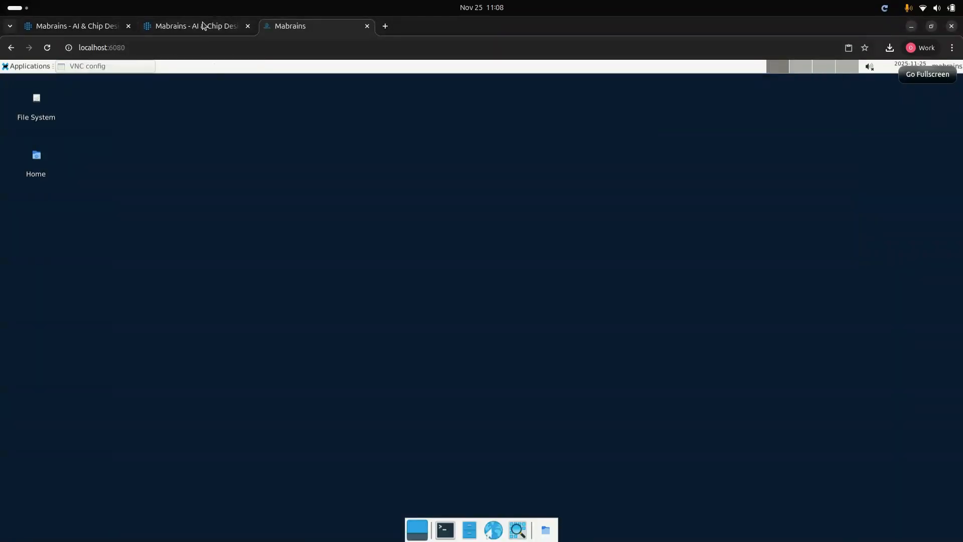
pyautogui.click(203, 26)
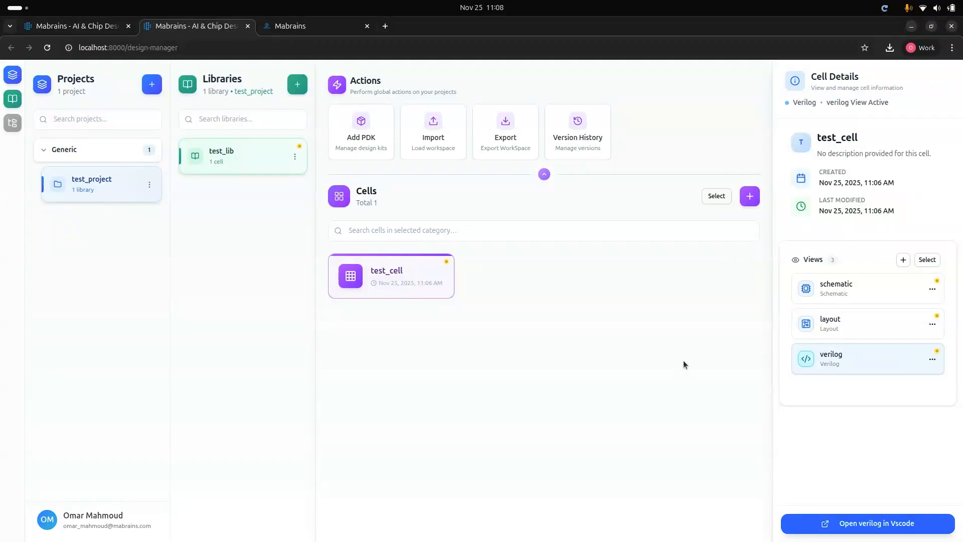
pyautogui.click(112, 153)
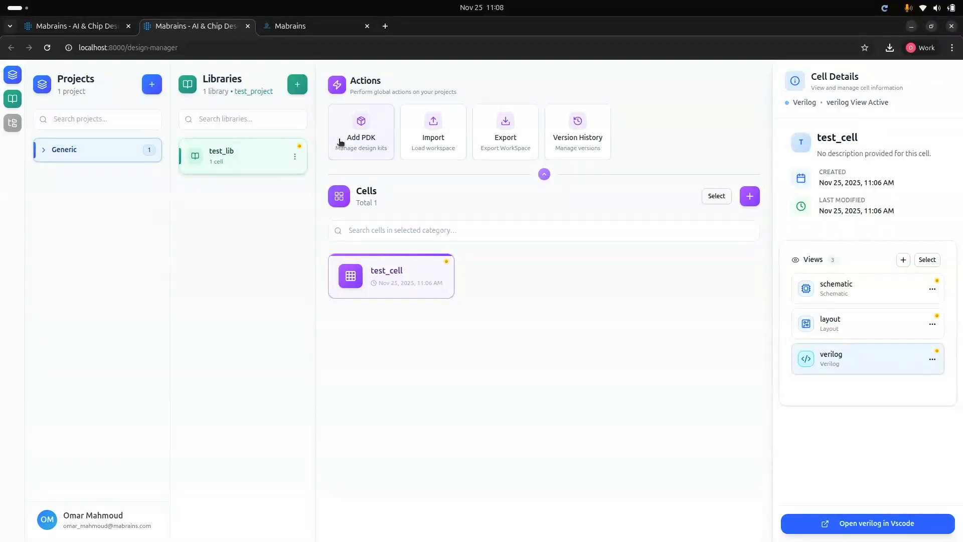
pyautogui.click(363, 151)
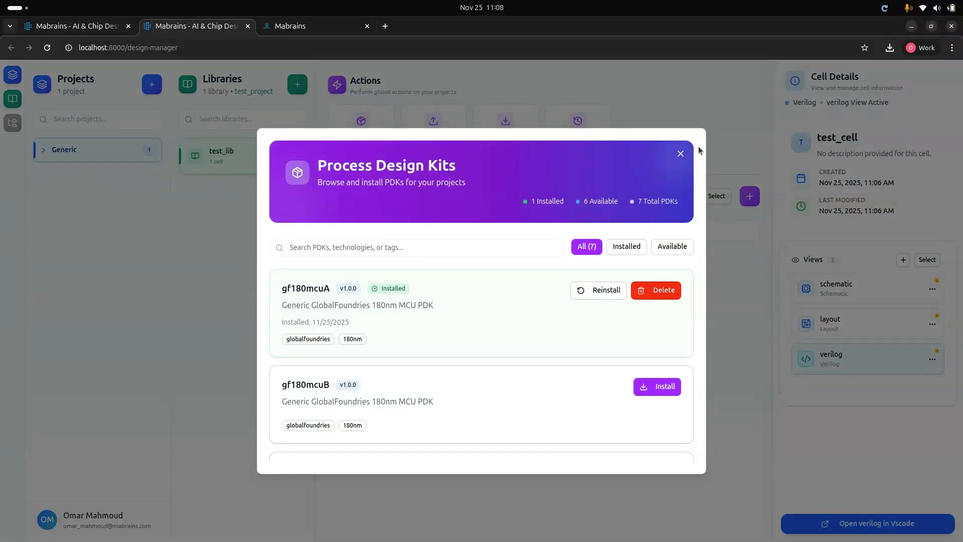
pyautogui.click(681, 153)
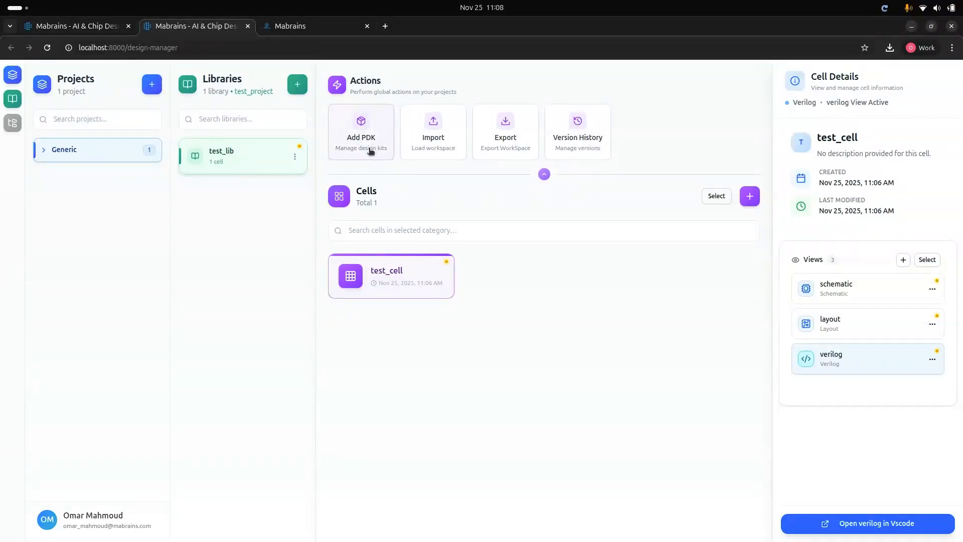
# Browse the available process design kits and install the sky130A v1.0.0 PDK
pyautogui.click(377, 133)
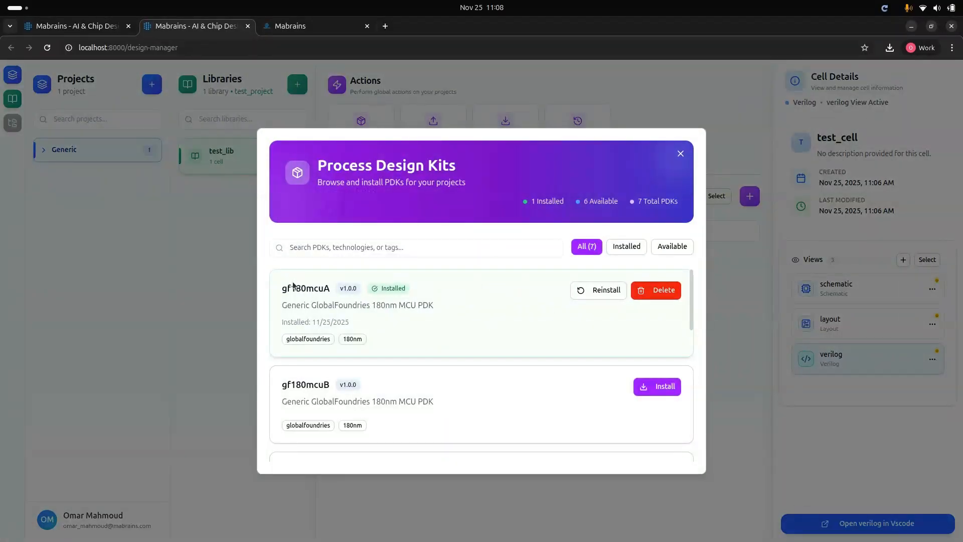
pyautogui.moveTo(282, 289); pyautogui.dragTo(328, 289)
pyautogui.scroll(-5, 403, 322)
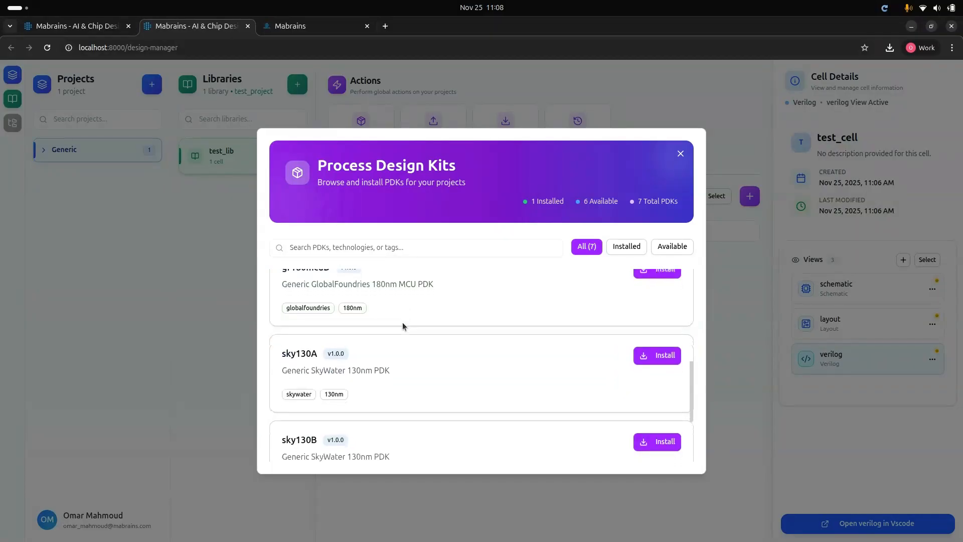
pyautogui.scroll(5, 402, 322)
pyautogui.scroll(-5, 402, 322)
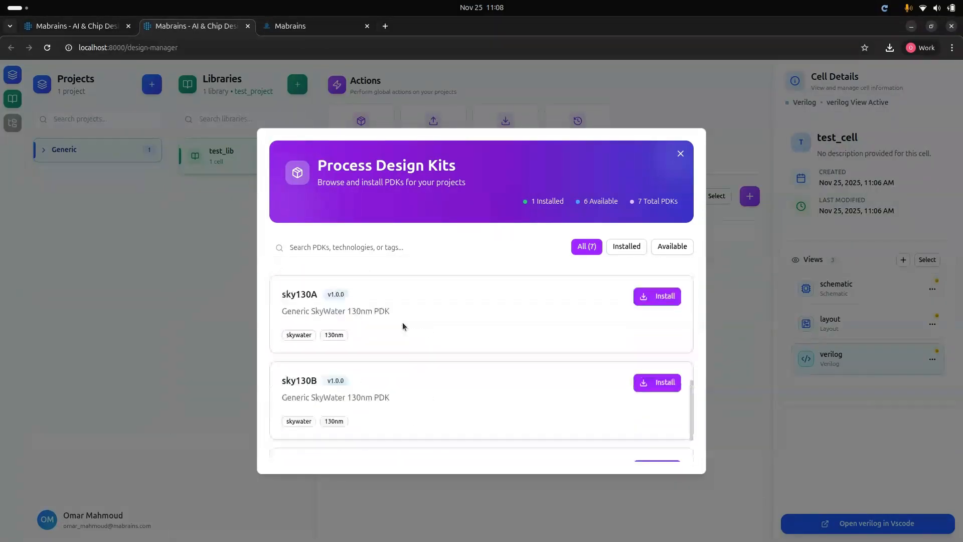
pyautogui.scroll(2, 420, 374)
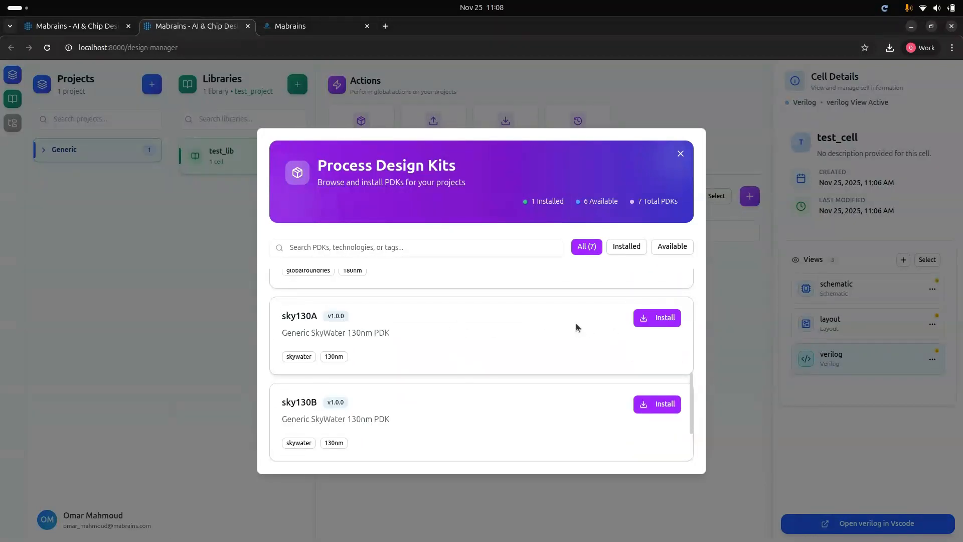
pyautogui.click(654, 320)
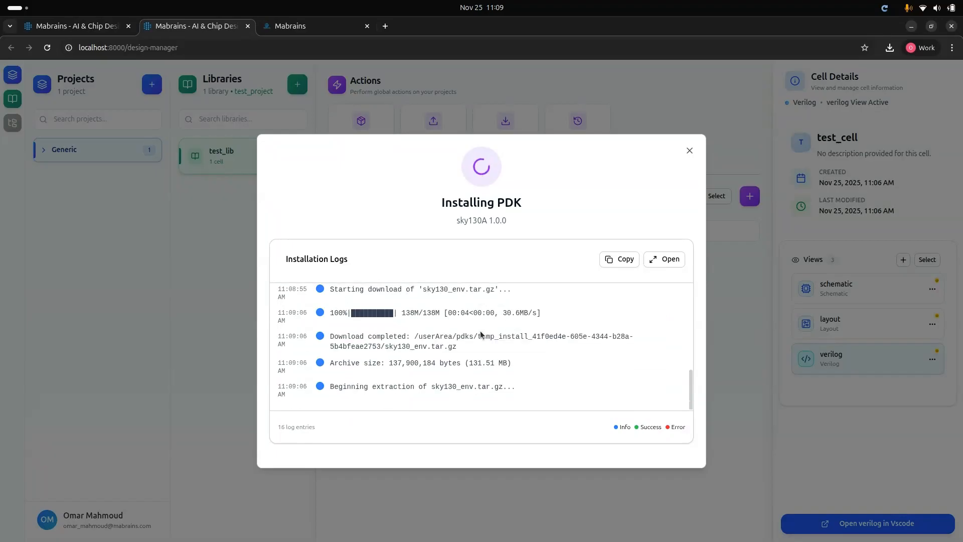
pyautogui.click(690, 150)
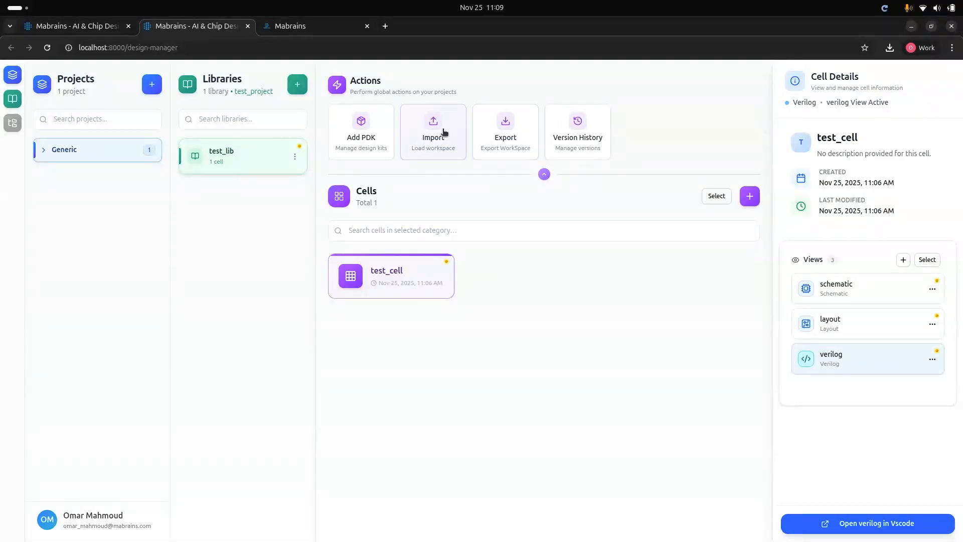
# Inspect the workspace import options and test_project's version history and commit panel, without importing or committing anything
pyautogui.click(444, 145)
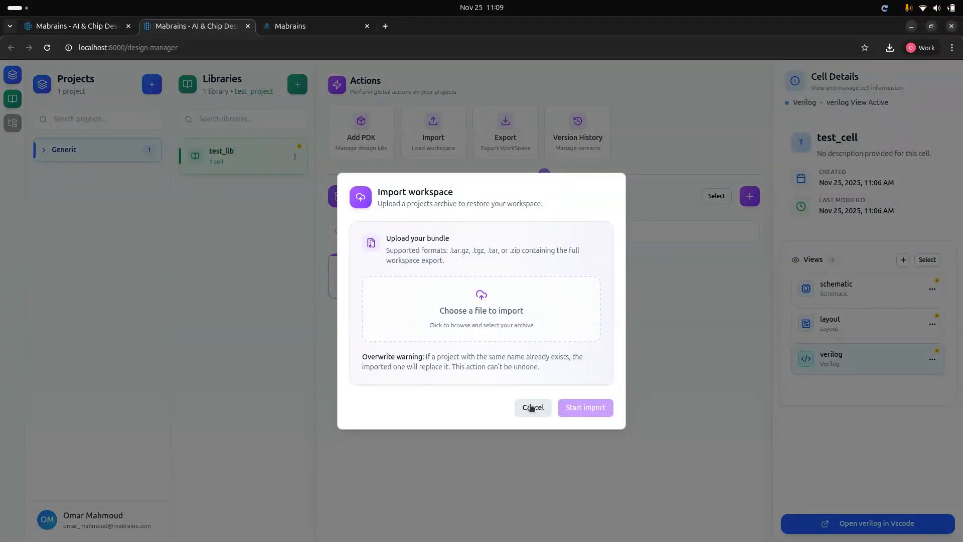
pyautogui.click(532, 409)
pyautogui.click(62, 149)
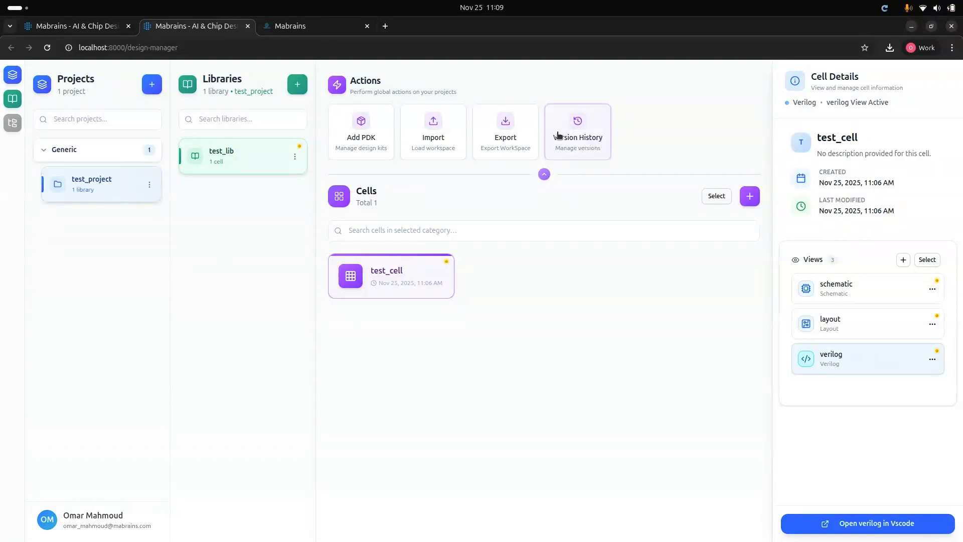
pyautogui.click(558, 134)
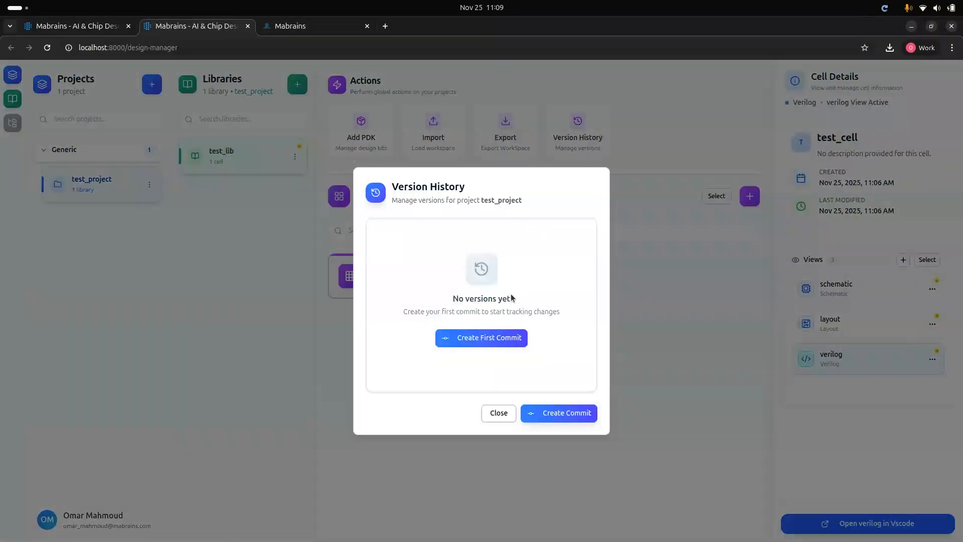
pyautogui.click(505, 345)
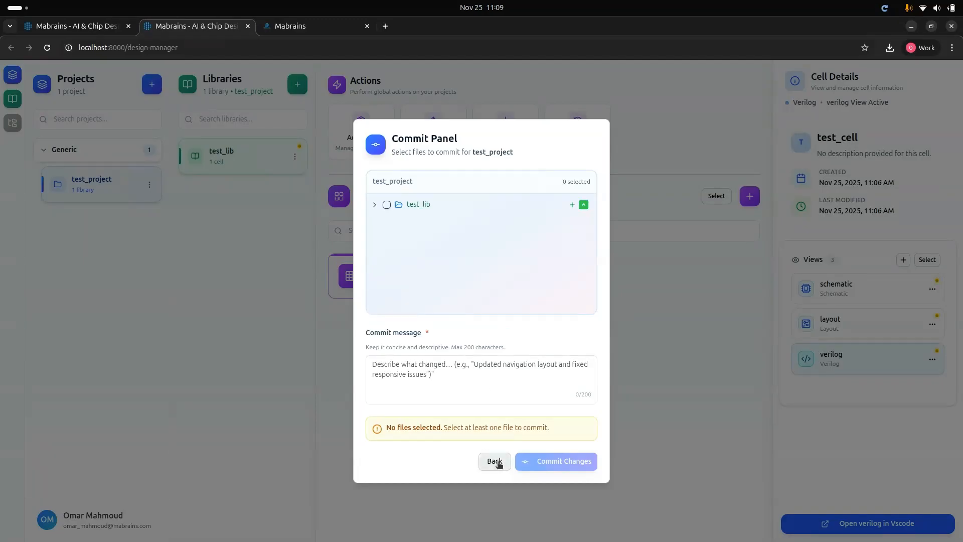
pyautogui.click(496, 461)
pyautogui.click(499, 413)
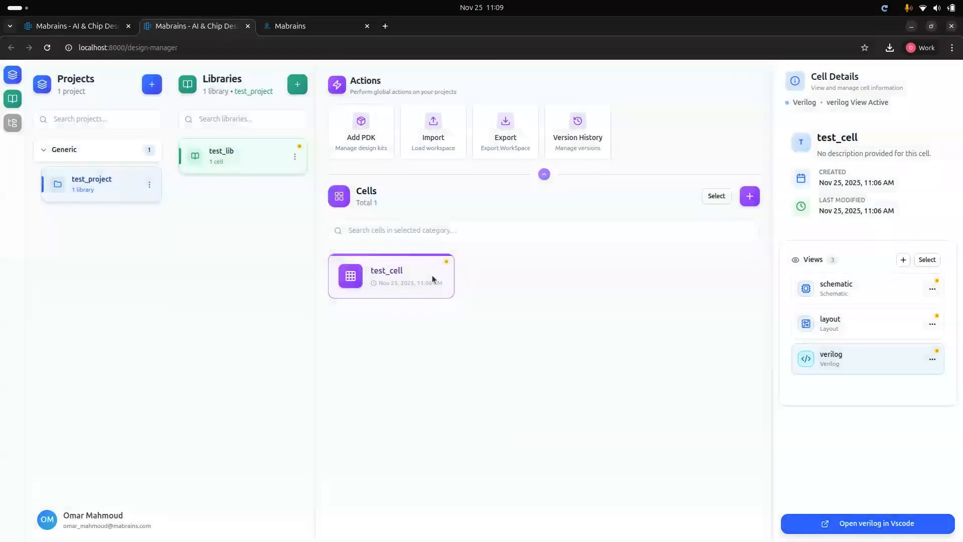
pyautogui.click(150, 85)
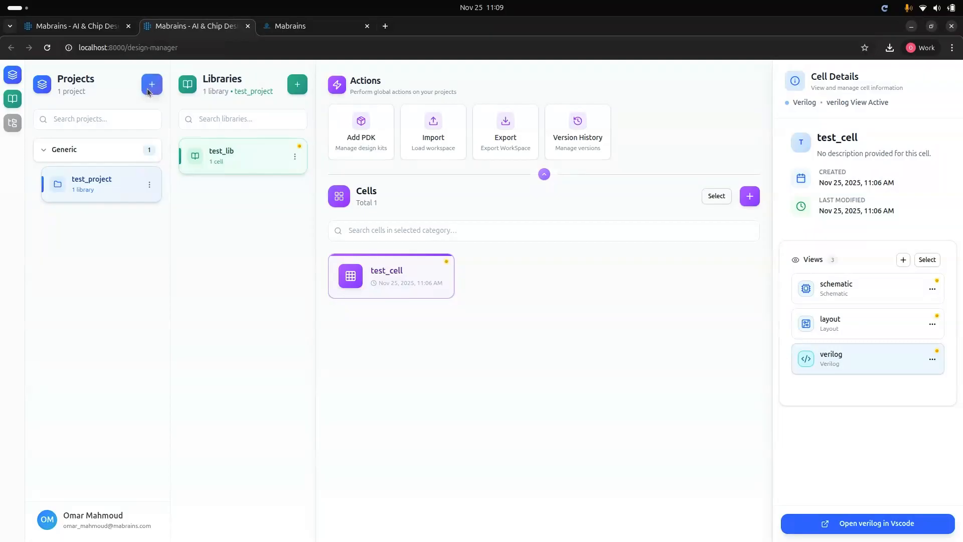
pyautogui.click(403, 377)
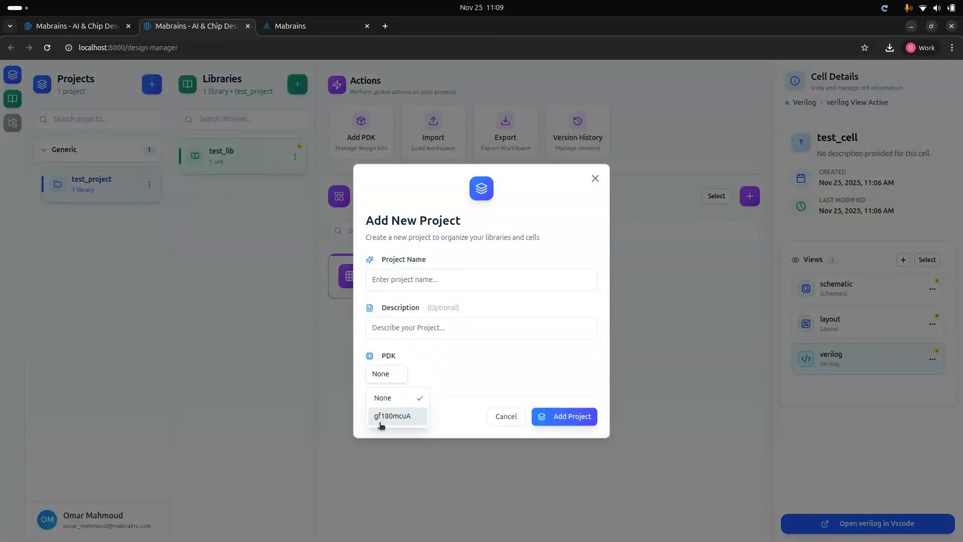
pyautogui.click(568, 229)
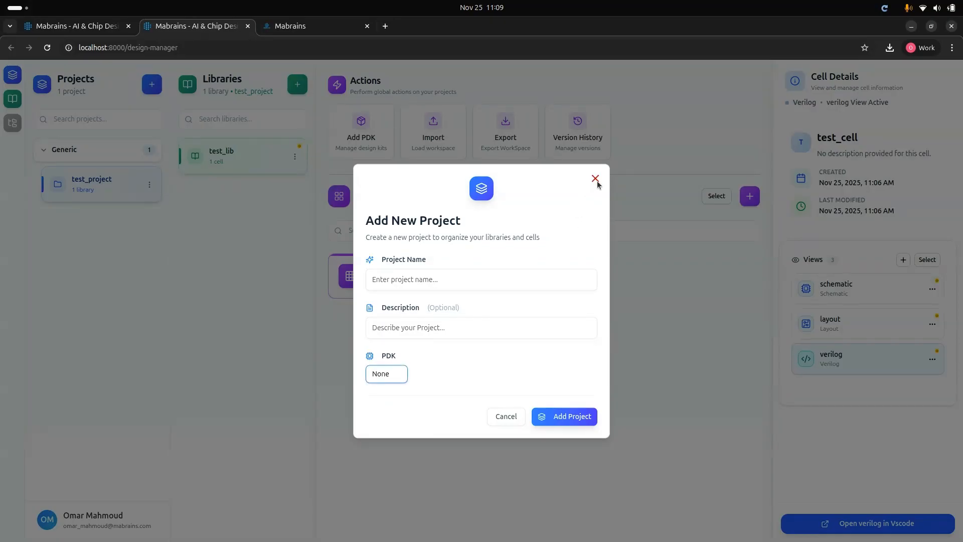
pyautogui.click(595, 179)
# Check the installation status of the sky130A PDK in the list of process design kits
pyautogui.click(373, 144)
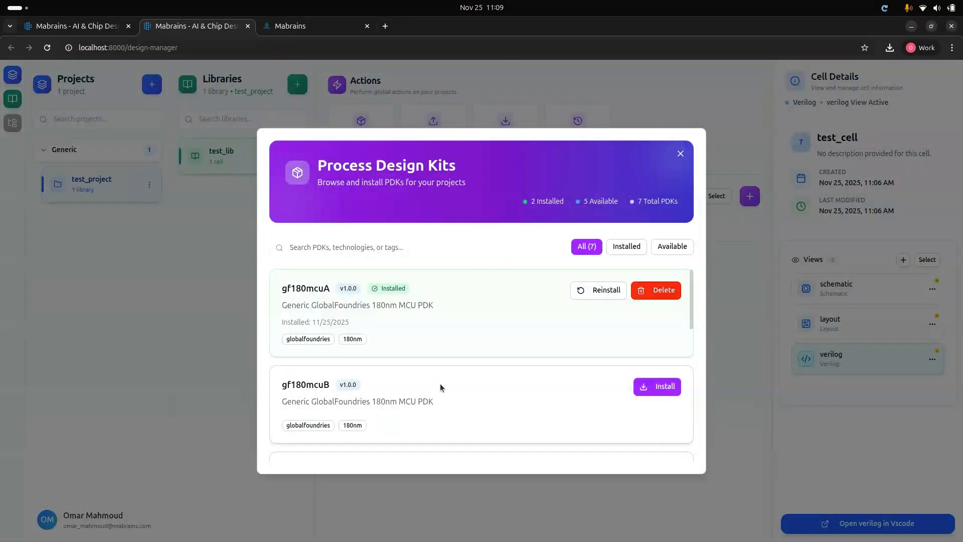
pyautogui.scroll(-3, 441, 384)
pyautogui.scroll(-1, 440, 383)
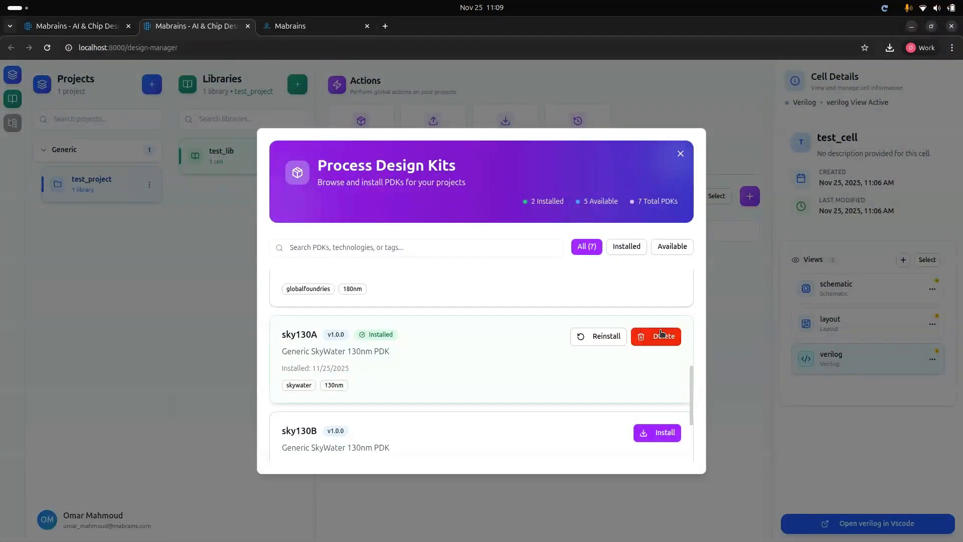
pyautogui.click(680, 153)
# Create a new project named sky_project that uses the sky130A PDK
pyautogui.click(141, 183)
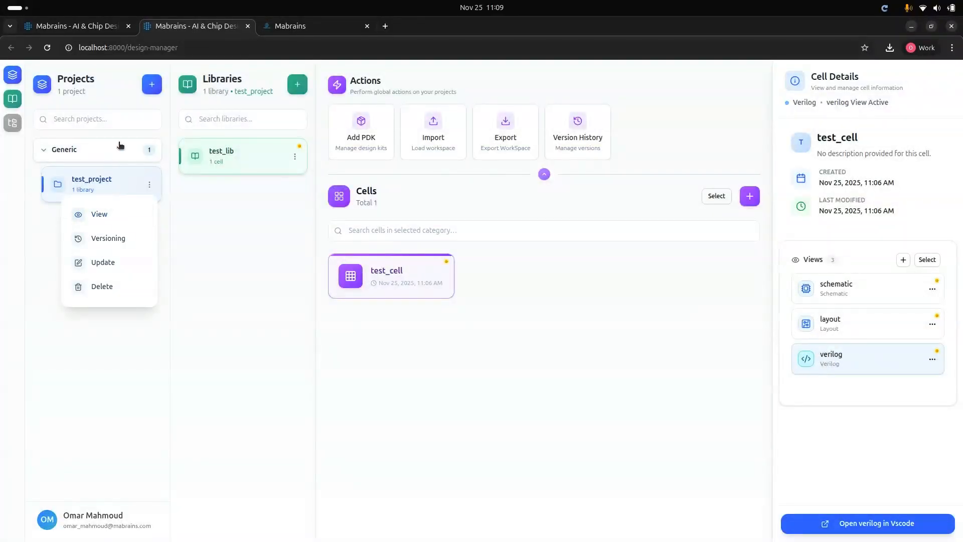
pyautogui.click(151, 84)
pyautogui.click(151, 84)
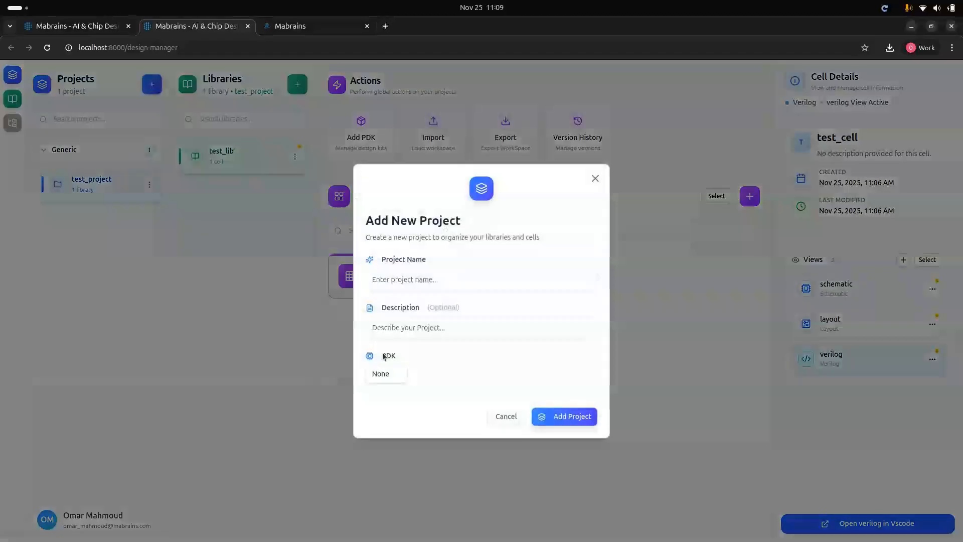
pyautogui.click(392, 378)
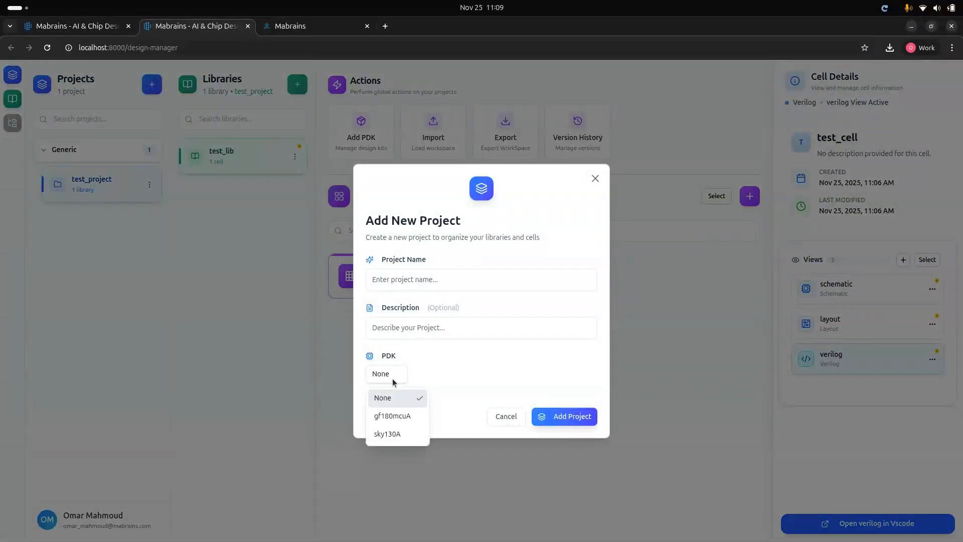
pyautogui.click(407, 434)
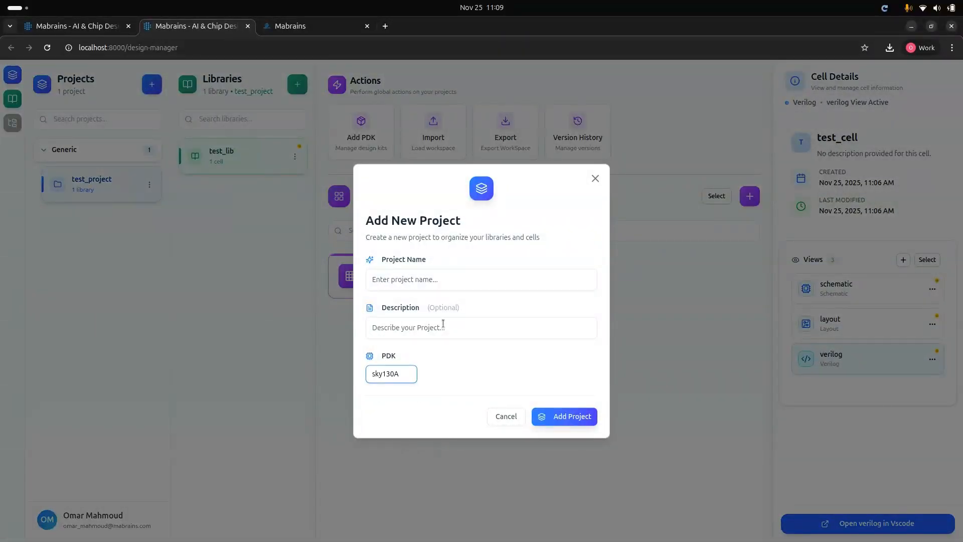
pyautogui.click(451, 284)
pyautogui.write('sky_project')
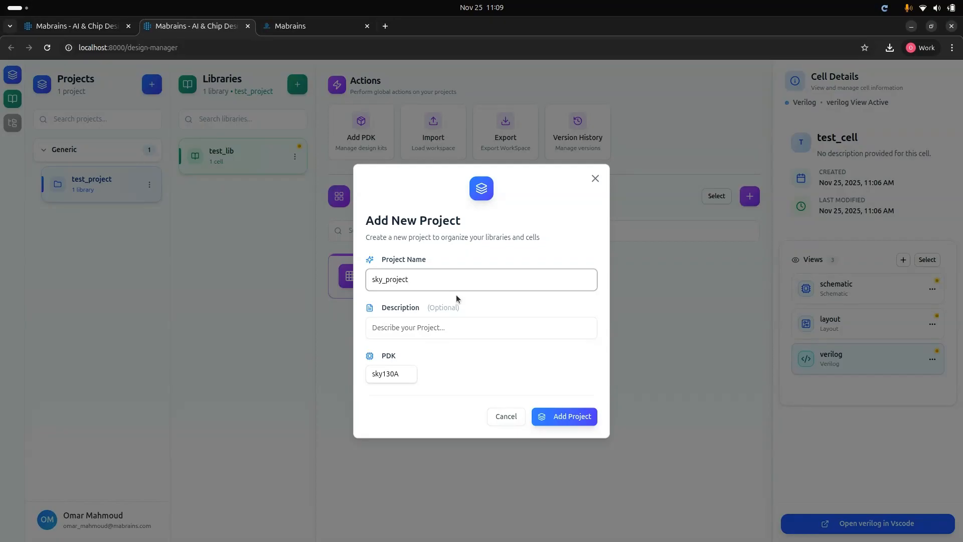
pyautogui.click(572, 416)
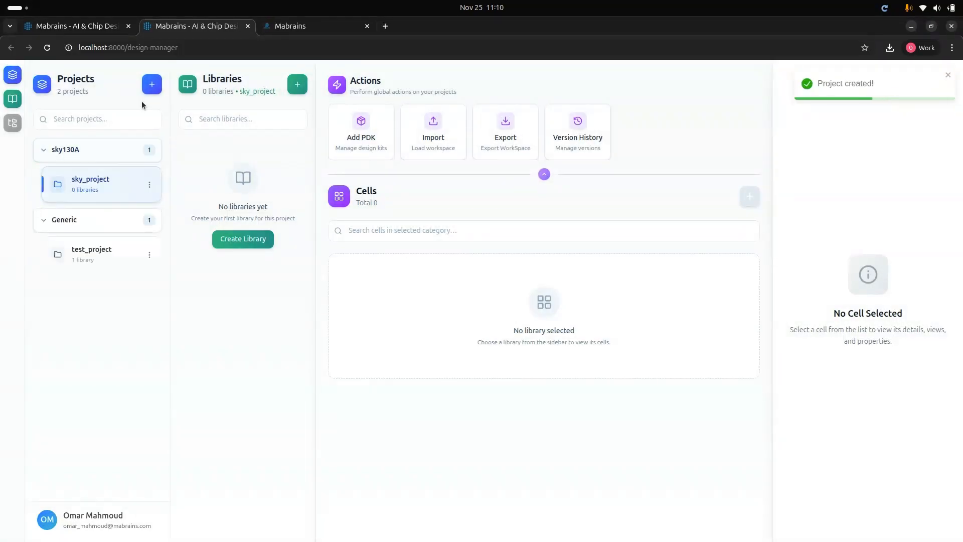
# Create a new project named gf_project that uses the gf180mcuA PDK
pyautogui.click(152, 84)
pyautogui.click(391, 287)
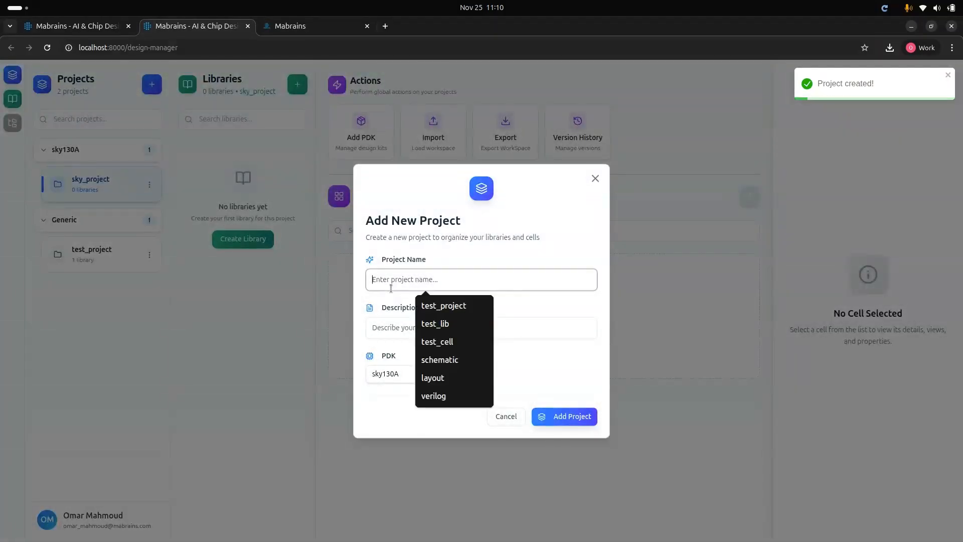
pyautogui.write('gf_project')
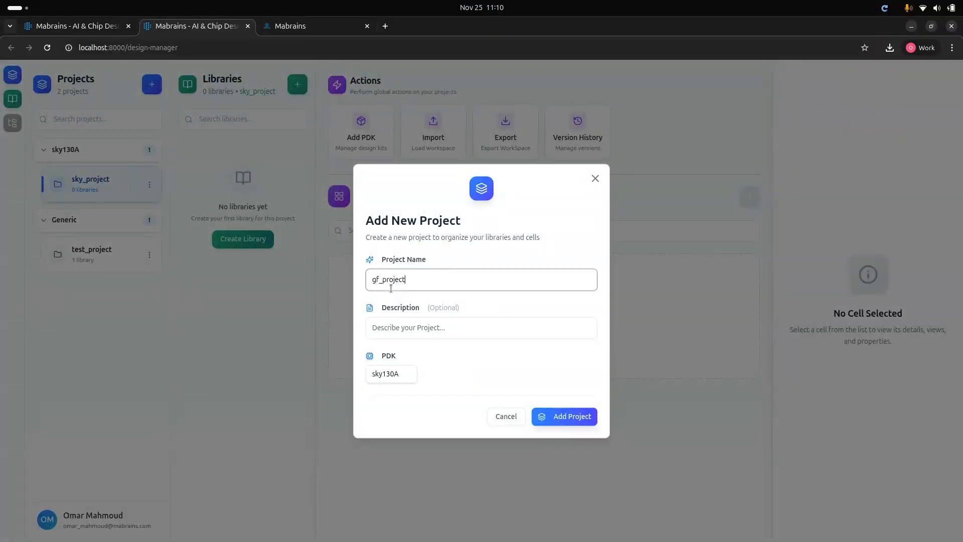
pyautogui.click(391, 375)
pyautogui.click(394, 414)
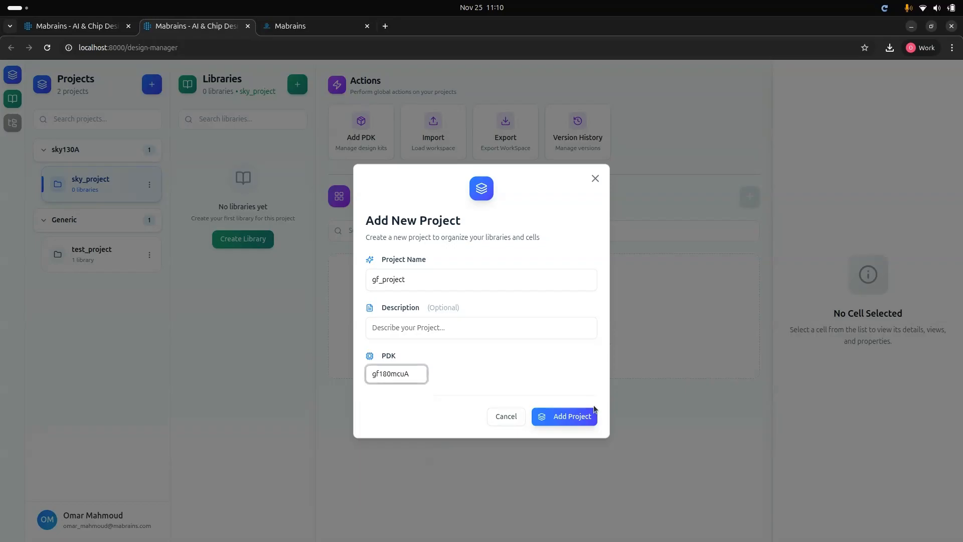
pyautogui.click(575, 418)
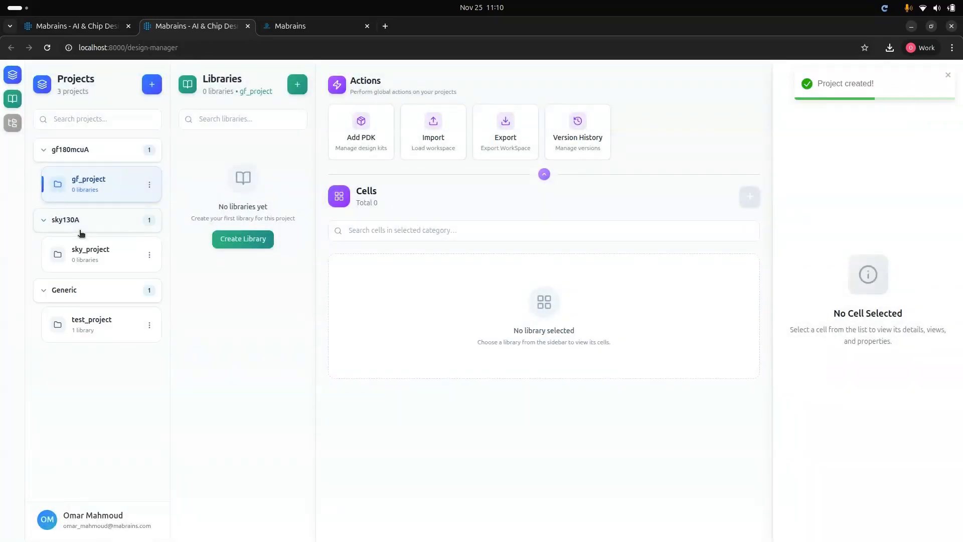
# Collapse the sky130A and Generic project groups and create a library named gf_lib in gf_project
pyautogui.click(108, 220)
pyautogui.click(81, 251)
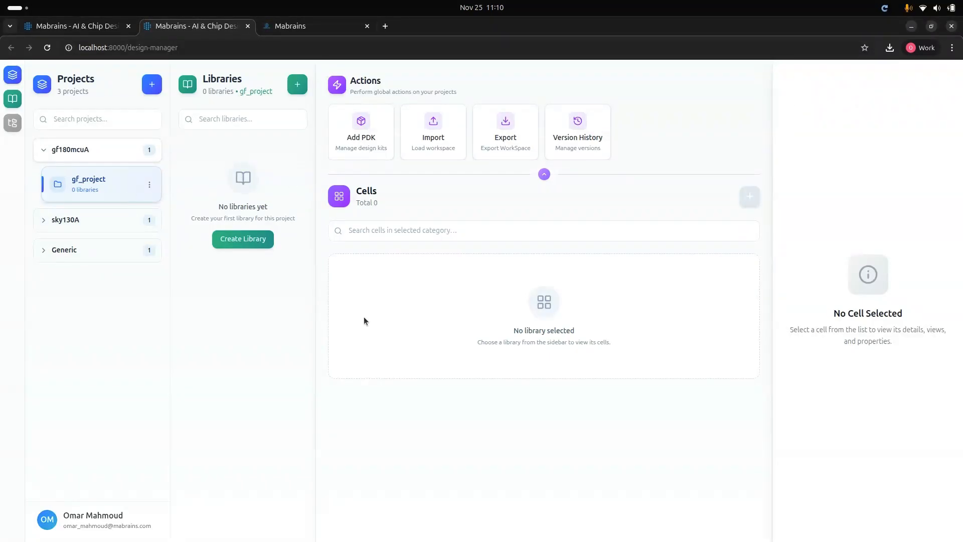
pyautogui.click(256, 239)
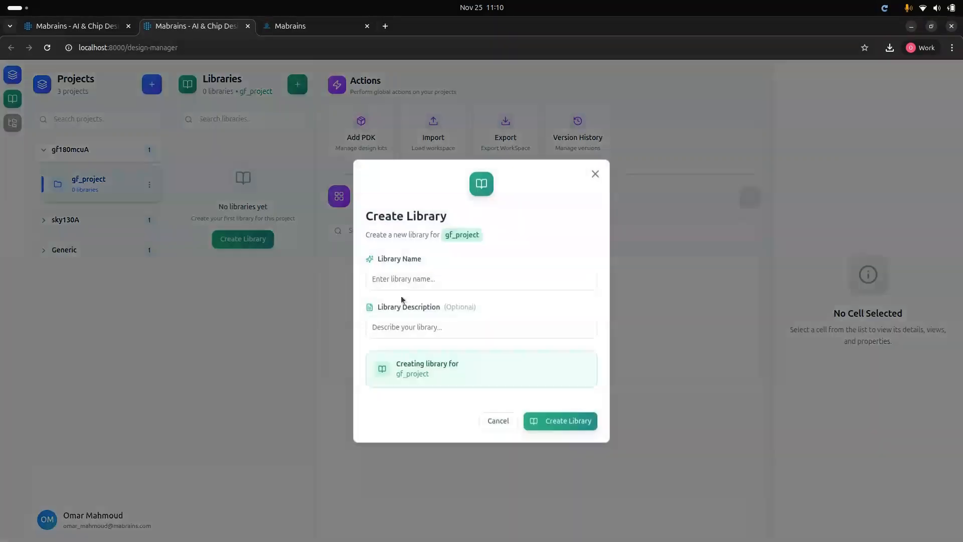
pyautogui.write('gf_lib')
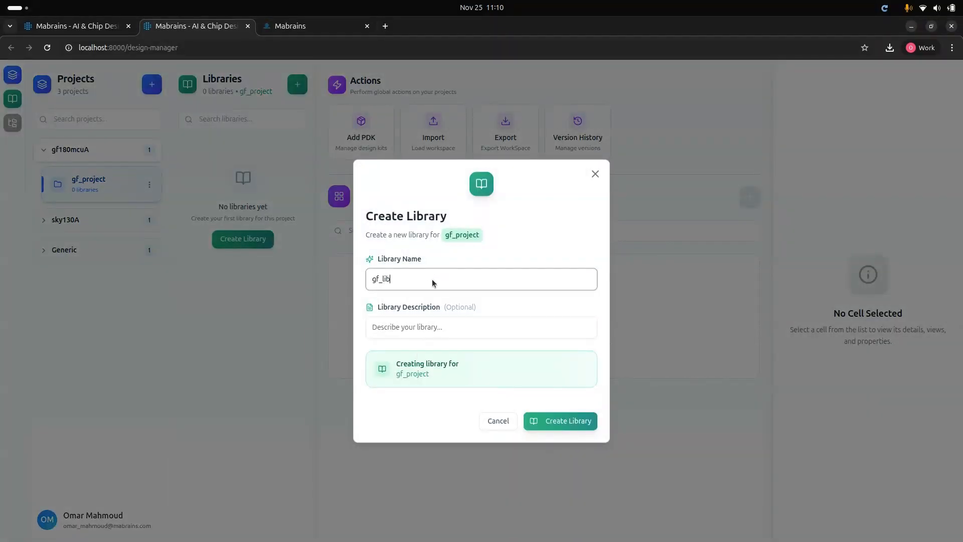
pyautogui.press('Return')
# Create a cell named gf_cell in gf_lib, leaving its category as Everything
pyautogui.click(745, 196)
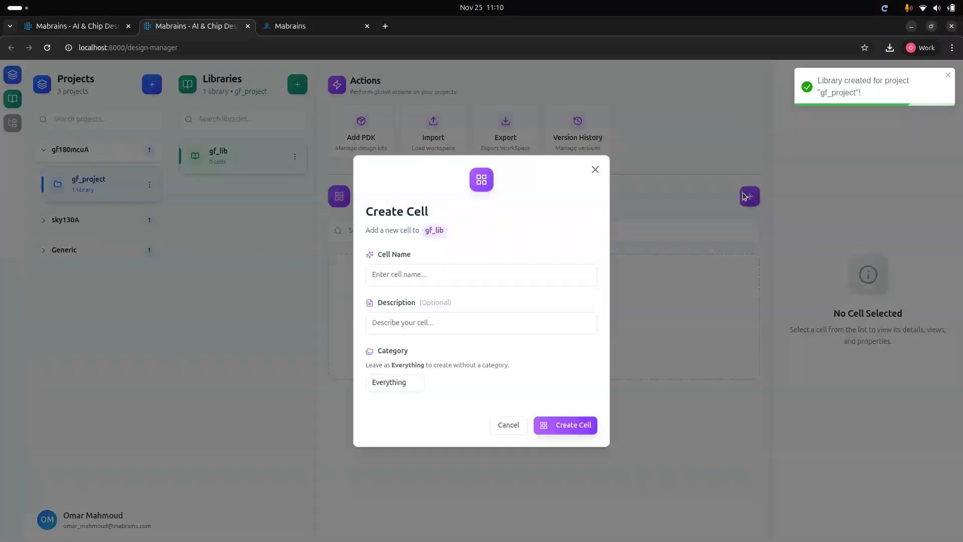
pyautogui.click(469, 274)
pyautogui.write('gf_cell')
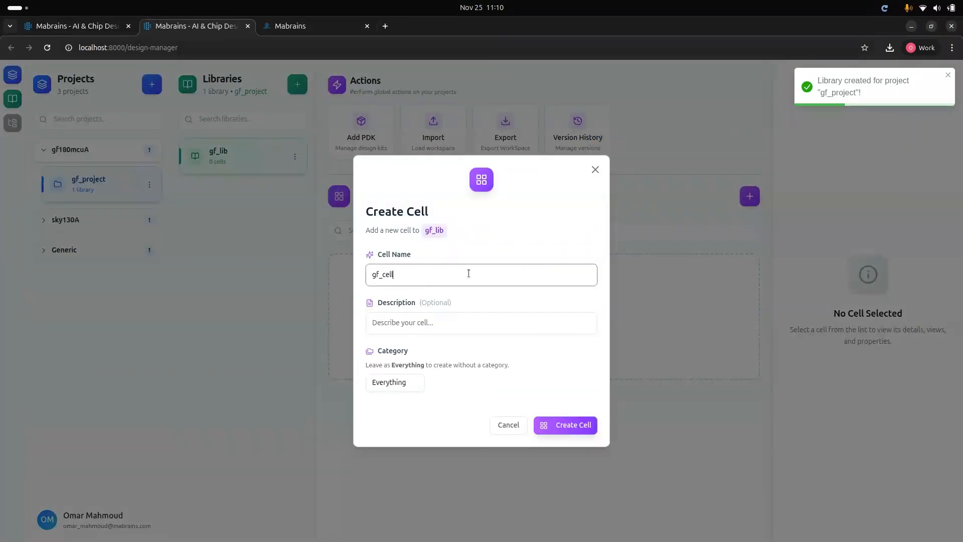
pyautogui.press('Return')
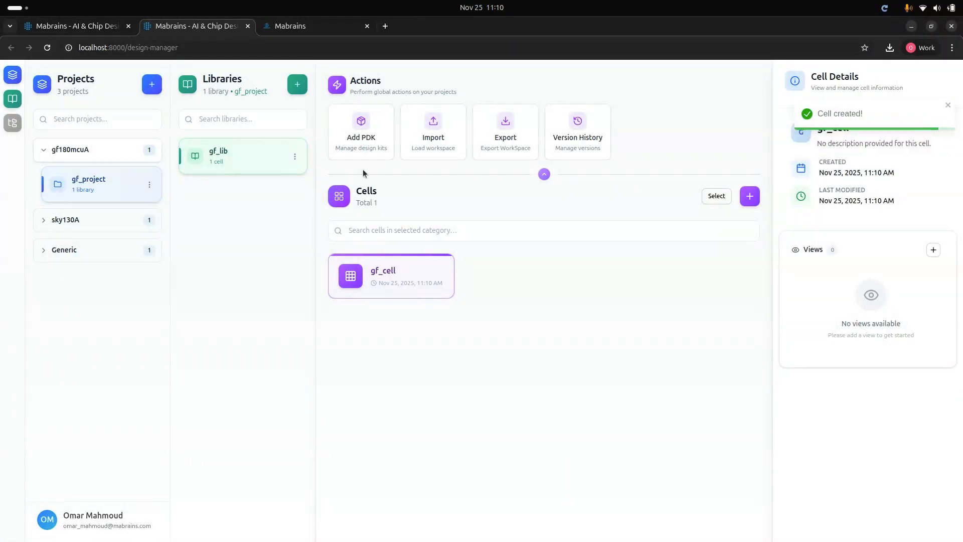
# Add a layout view named layout to gf_cell
pyautogui.click(400, 277)
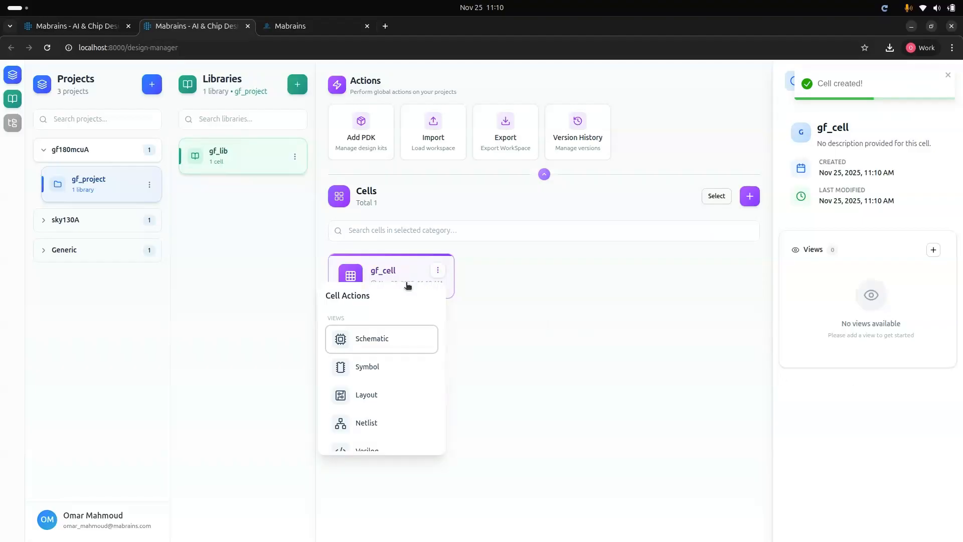
pyautogui.scroll(-5, 385, 383)
pyautogui.scroll(5, 385, 383)
pyautogui.scroll(-2, 384, 382)
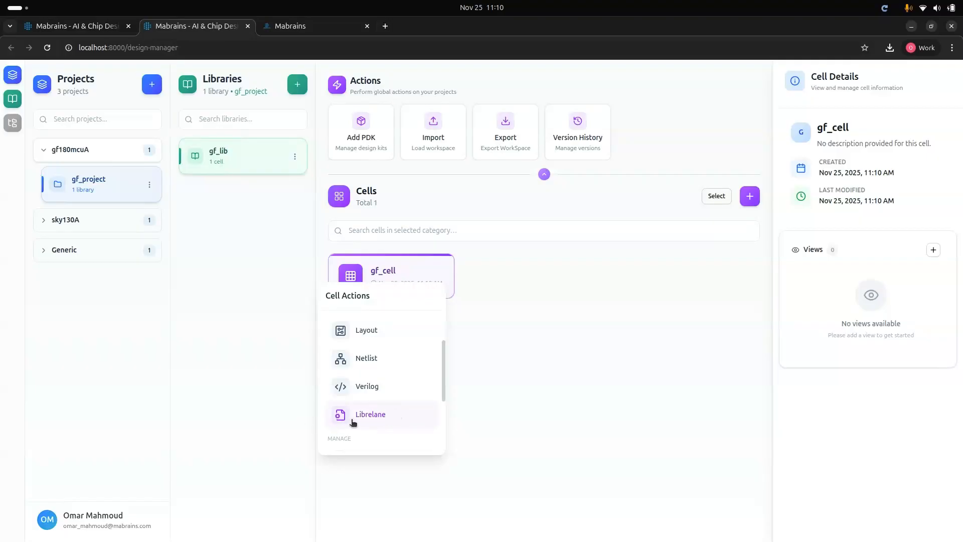
pyautogui.scroll(2, 397, 386)
pyautogui.scroll(-1, 402, 386)
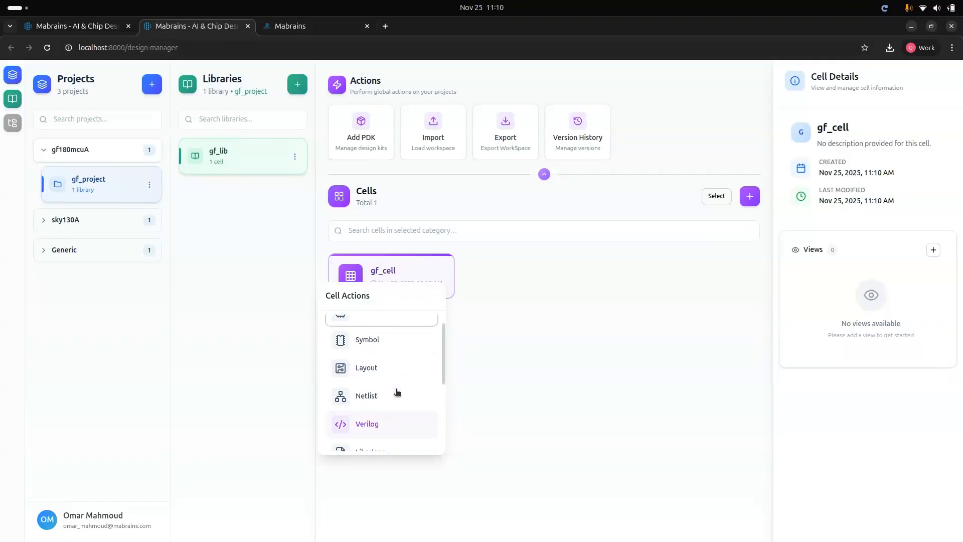
pyautogui.click(397, 376)
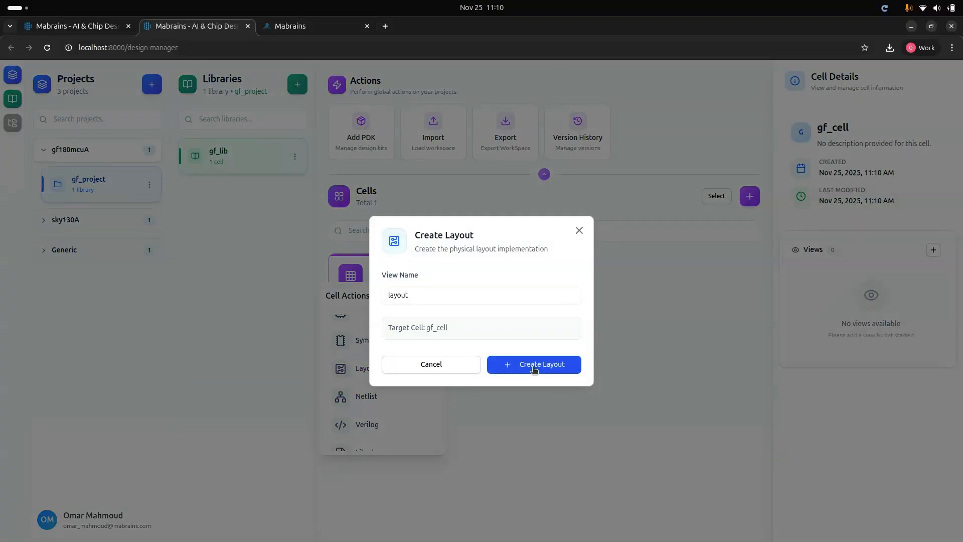
pyautogui.click(534, 369)
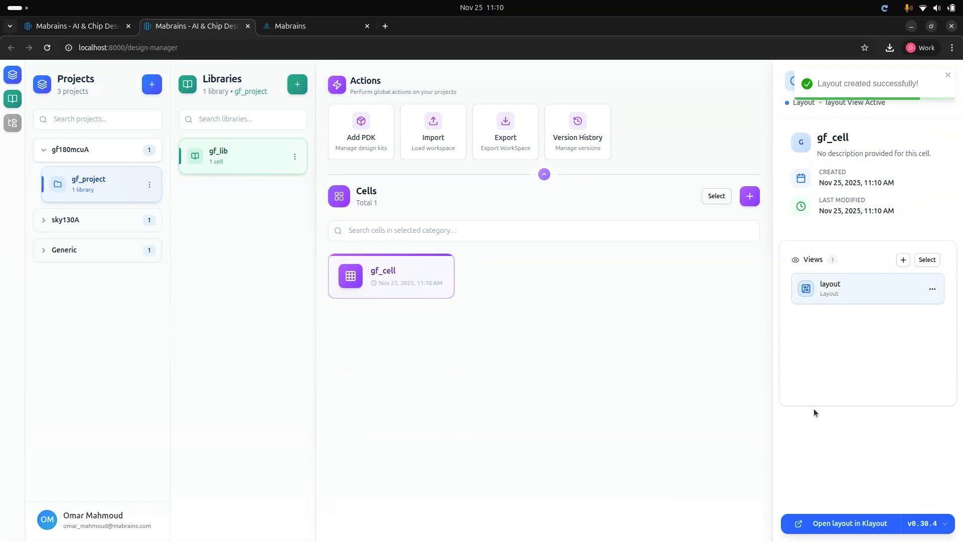
# Open gf_cell's layout in KLayout v0.30.4 to check the PDK setup, close it and return to the design manager
pyautogui.click(856, 523)
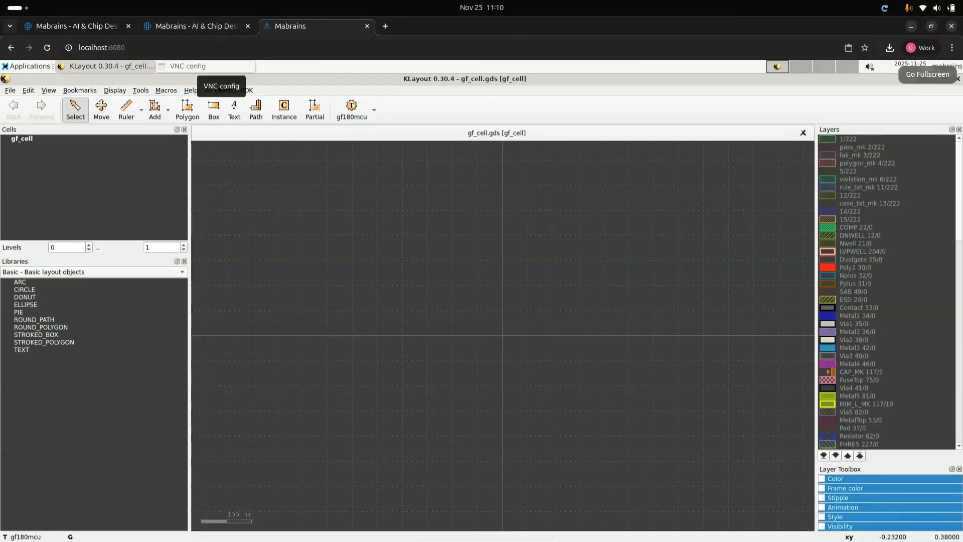
pyautogui.click(958, 79)
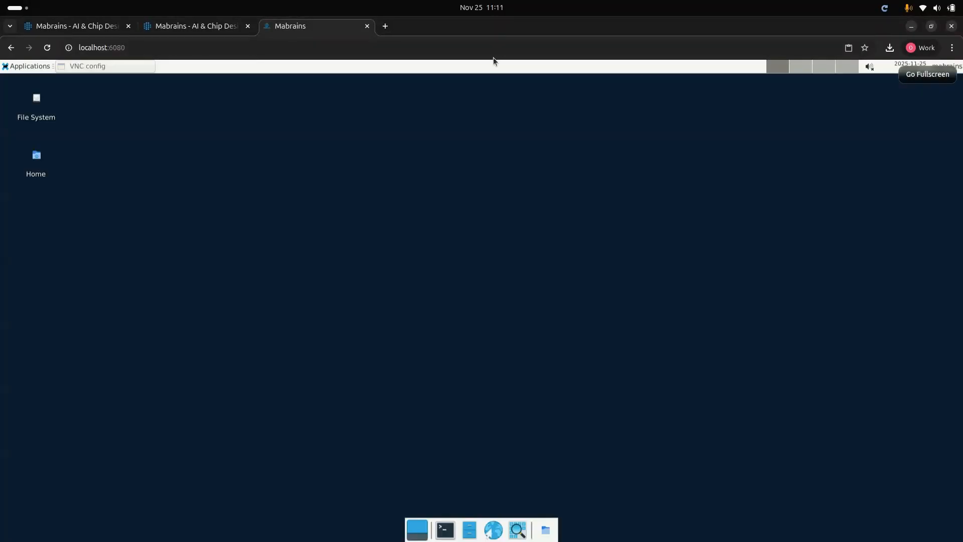
pyautogui.click(224, 30)
# Add a Verilog view with the default name to gf_cell
pyautogui.rightClick(404, 271)
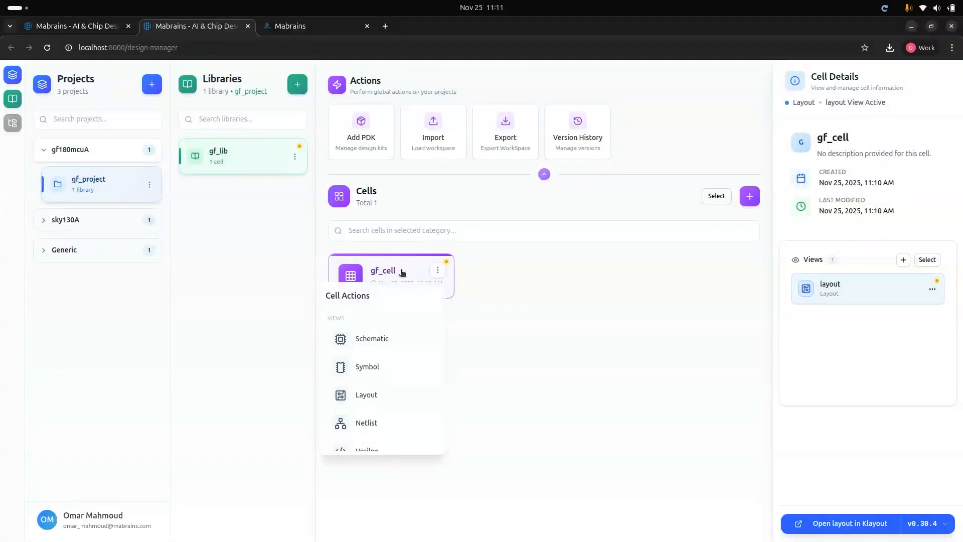
pyautogui.scroll(-3, 396, 361)
pyautogui.scroll(2, 394, 361)
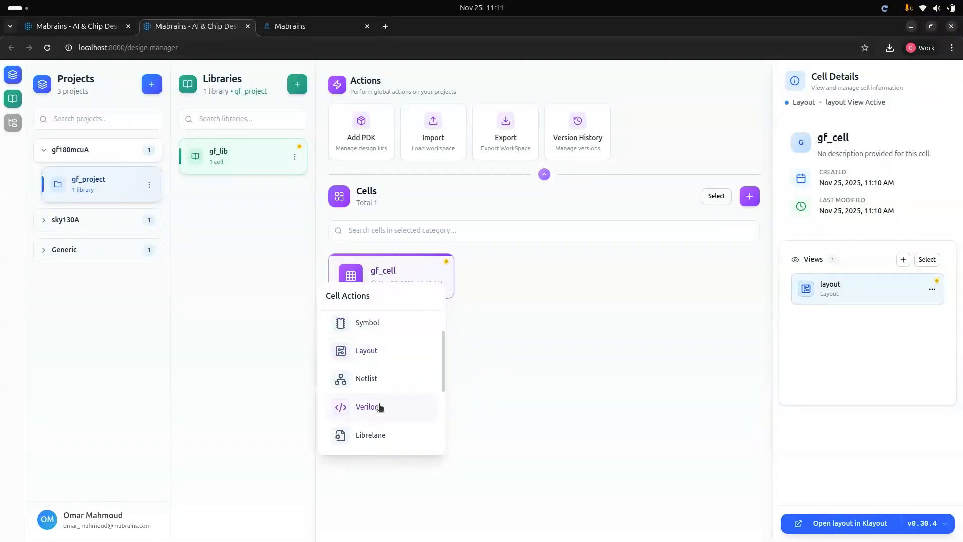
pyautogui.click(431, 406)
pyautogui.click(532, 364)
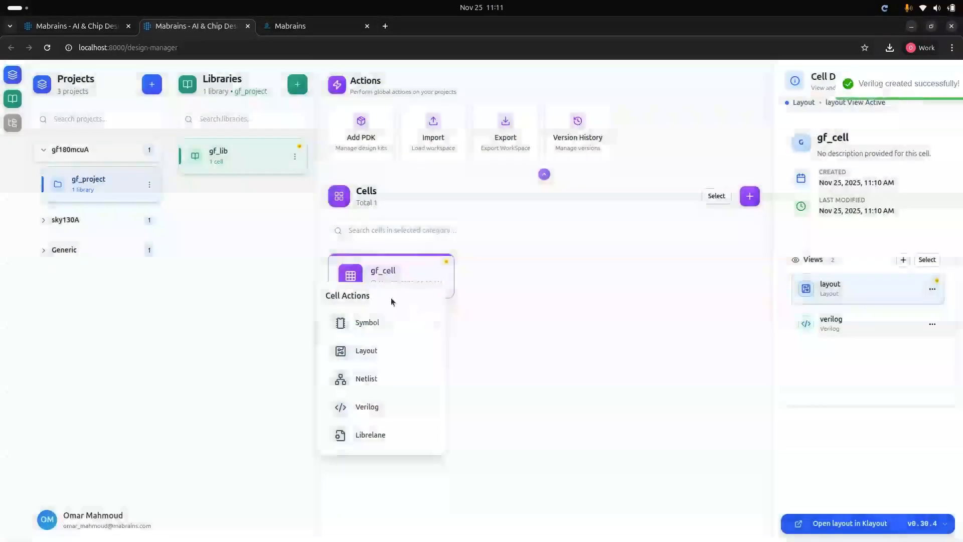
# Add a Librelane configuration view named librelane to gf_cell
pyautogui.scroll(-1, 392, 391)
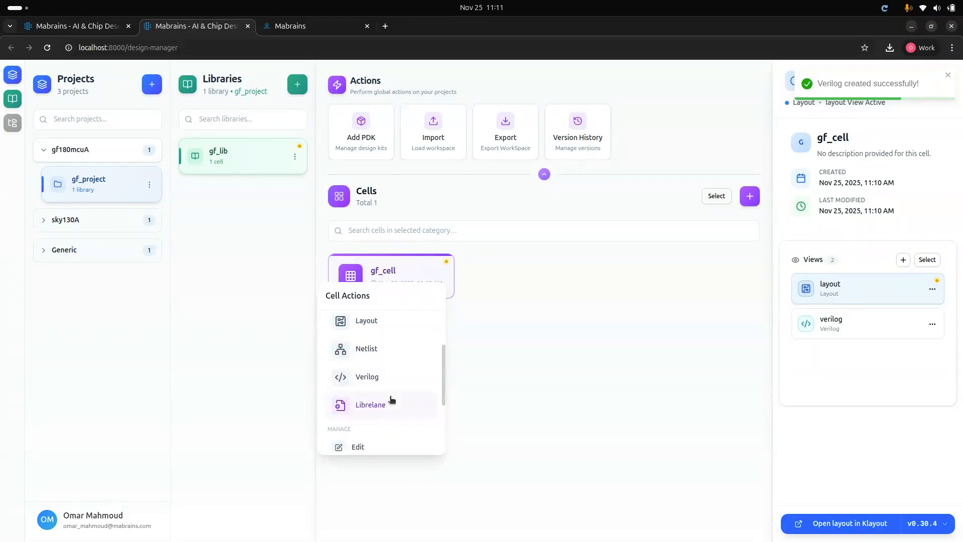
pyautogui.click(389, 402)
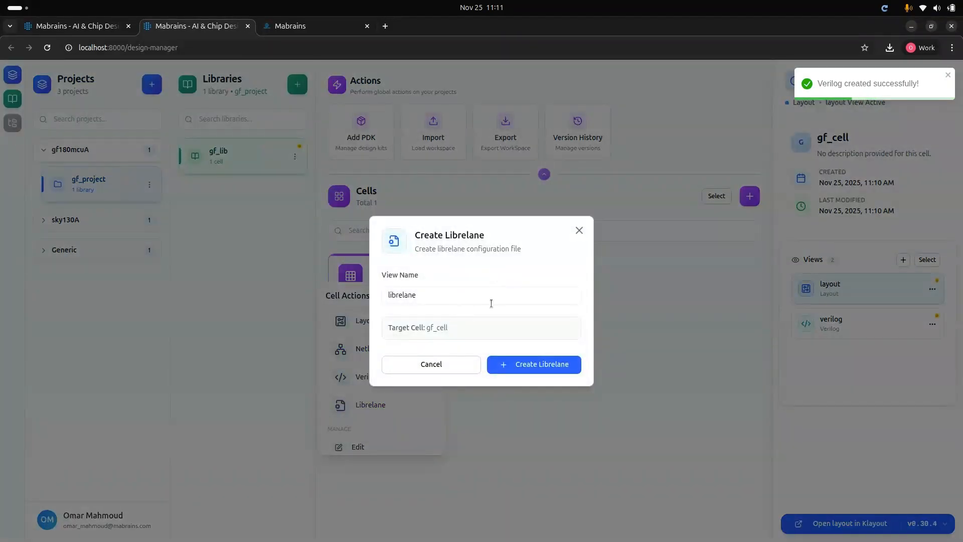
pyautogui.click(534, 364)
# Select gf_cell's librelane view and check its existing runs in the Librelane Run Manager
pyautogui.click(861, 370)
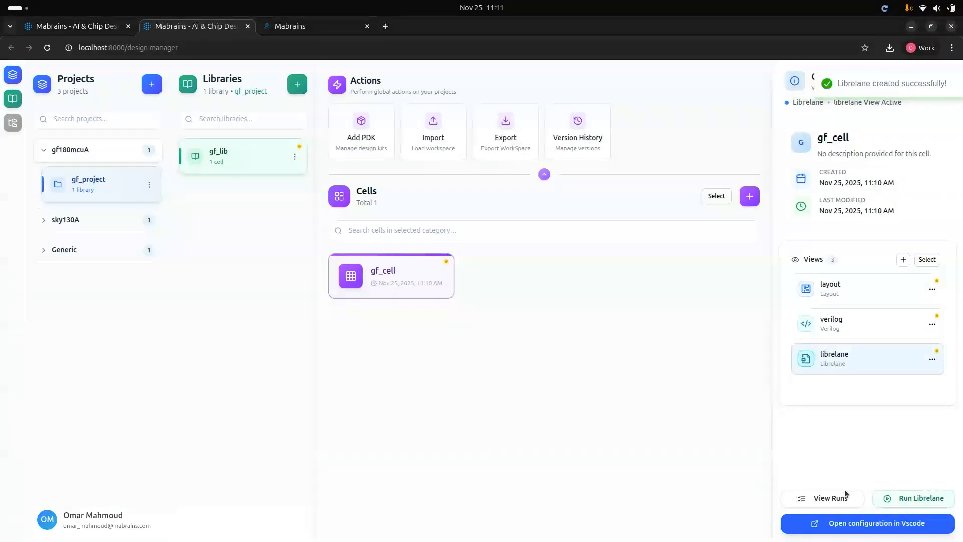
pyautogui.click(827, 498)
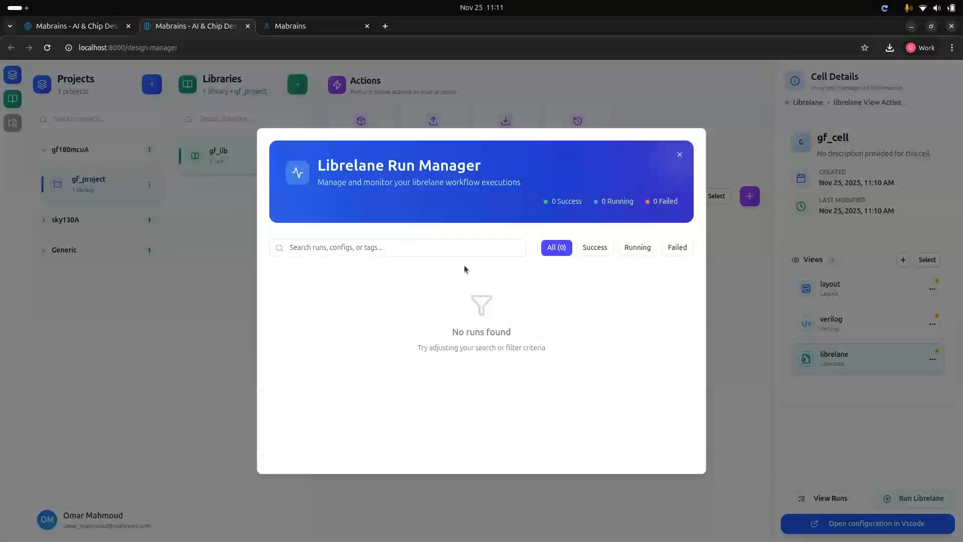
pyautogui.click(679, 154)
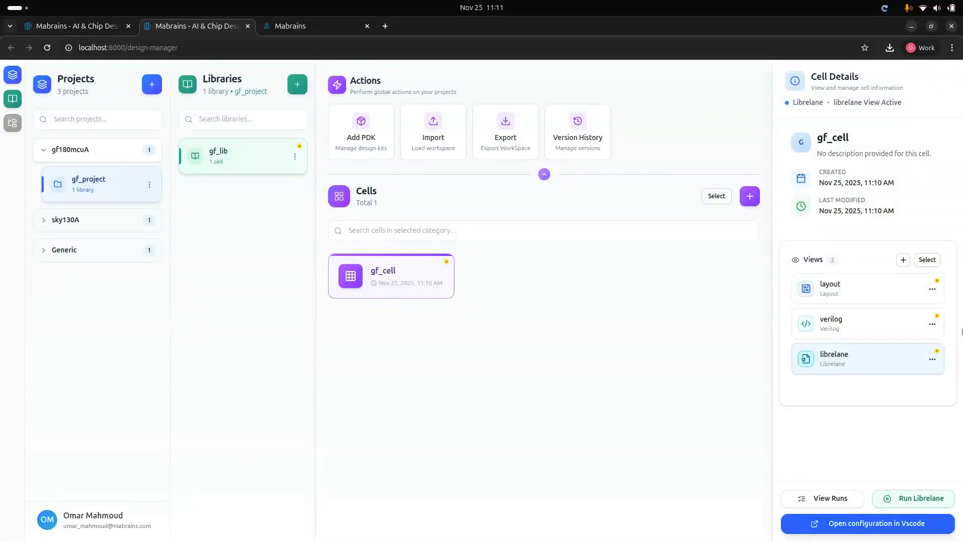
# Start a new Librelane run for gf_cell with the default run name and 4 jobs, and inspect its execution logs
pyautogui.click(918, 500)
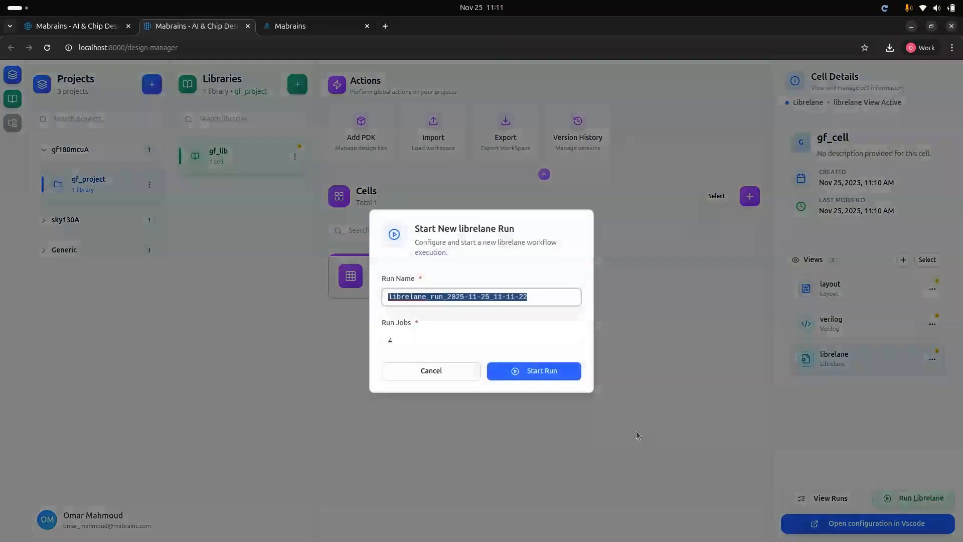
pyautogui.click(546, 371)
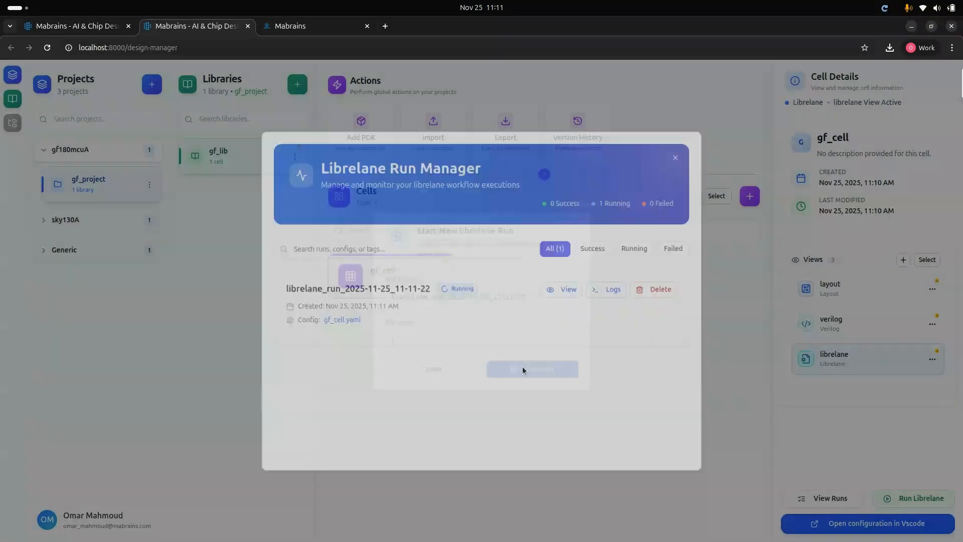
pyautogui.click(609, 289)
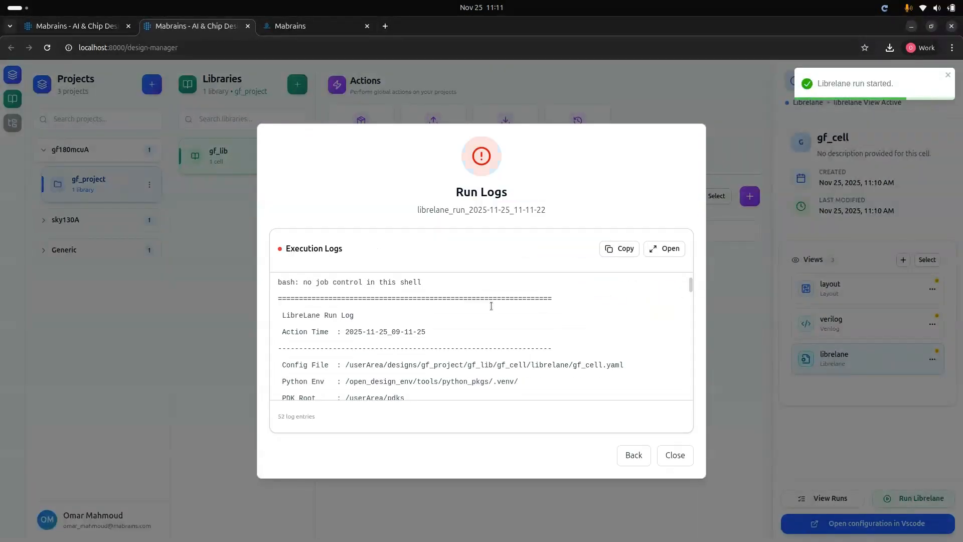
pyautogui.click(676, 456)
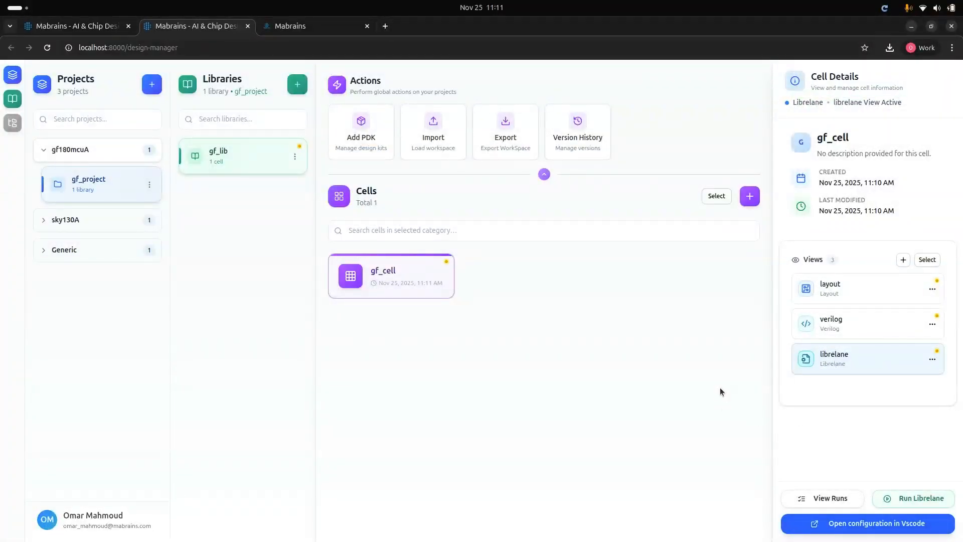
# Open the Librelane configuration gf_cell.yaml in VS Code, review its design and flow variables, and close the editor
pyautogui.click(897, 530)
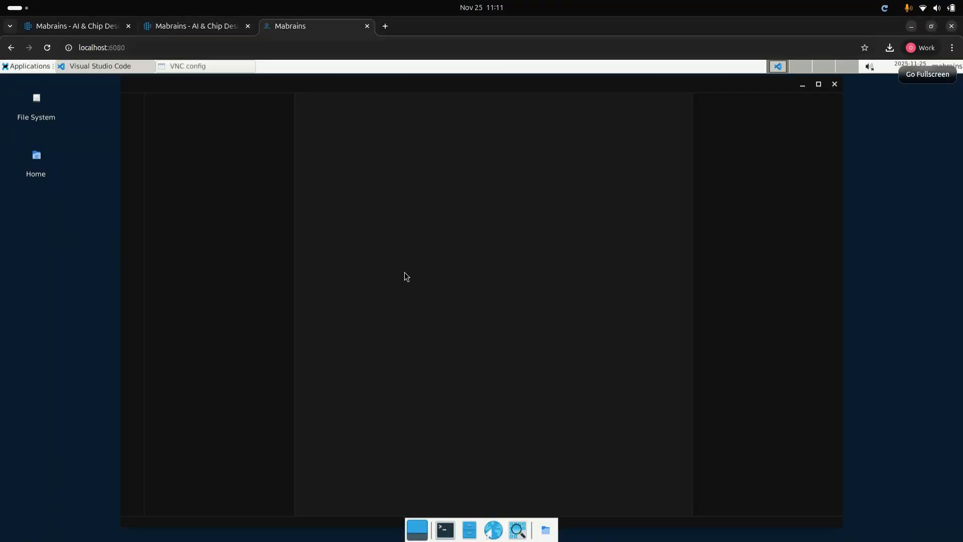
pyautogui.scroll(-20, 512, 273)
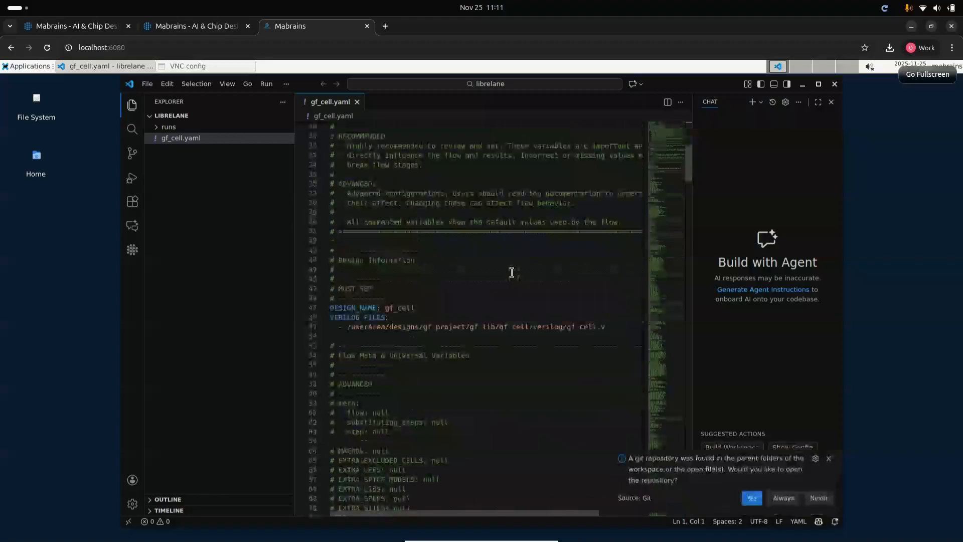
pyautogui.scroll(-17, 512, 273)
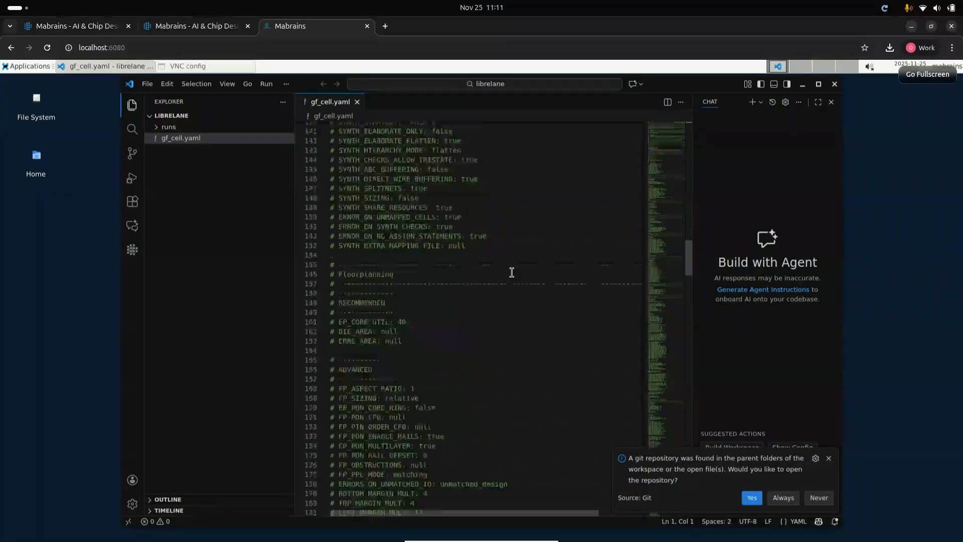
pyautogui.scroll(20, 512, 272)
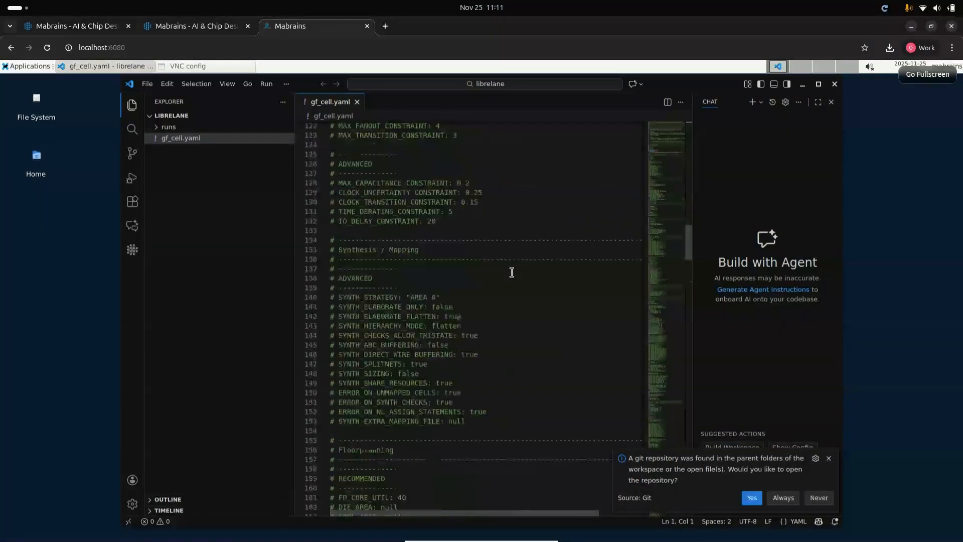
pyautogui.scroll(-6, 512, 273)
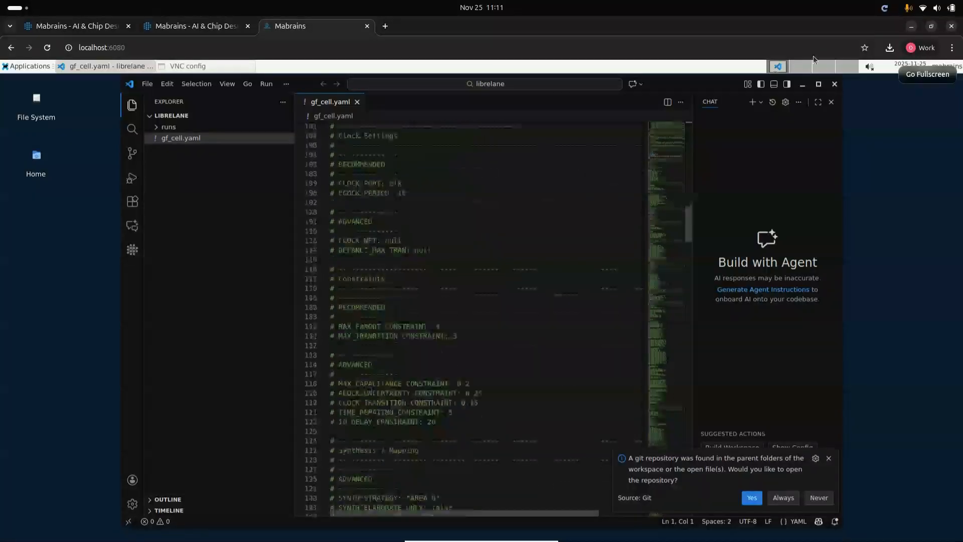
pyautogui.click(836, 84)
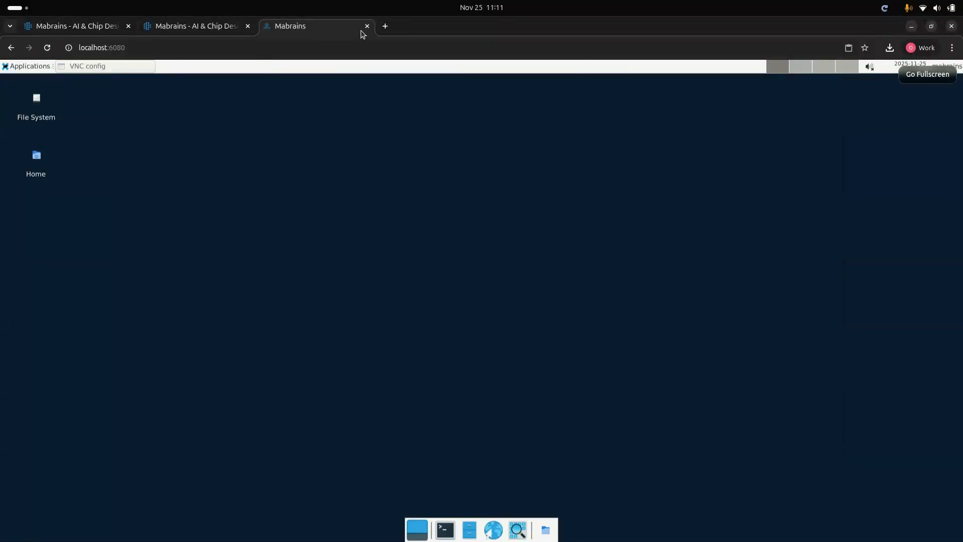
# Return to the design manager and export the whole workspace as an archive
pyautogui.click(213, 28)
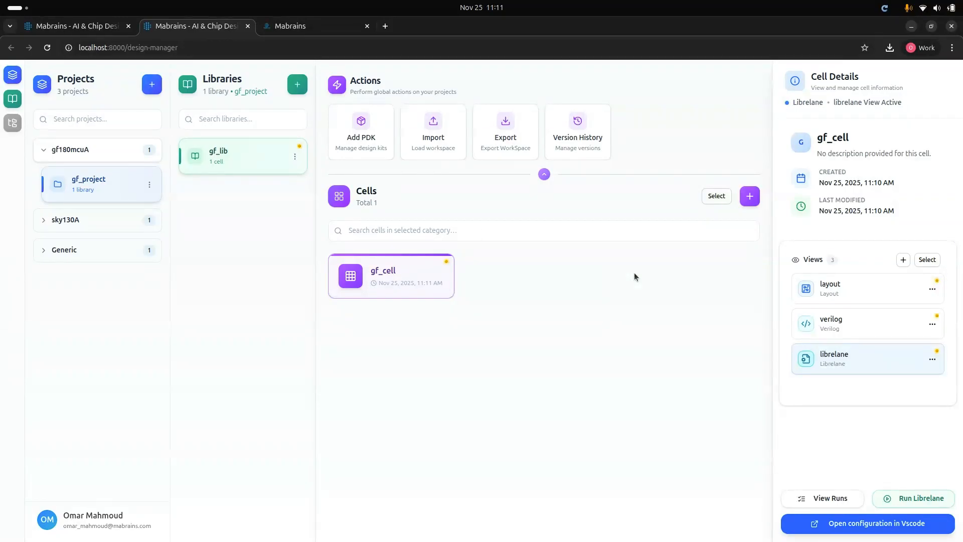
pyautogui.click(518, 149)
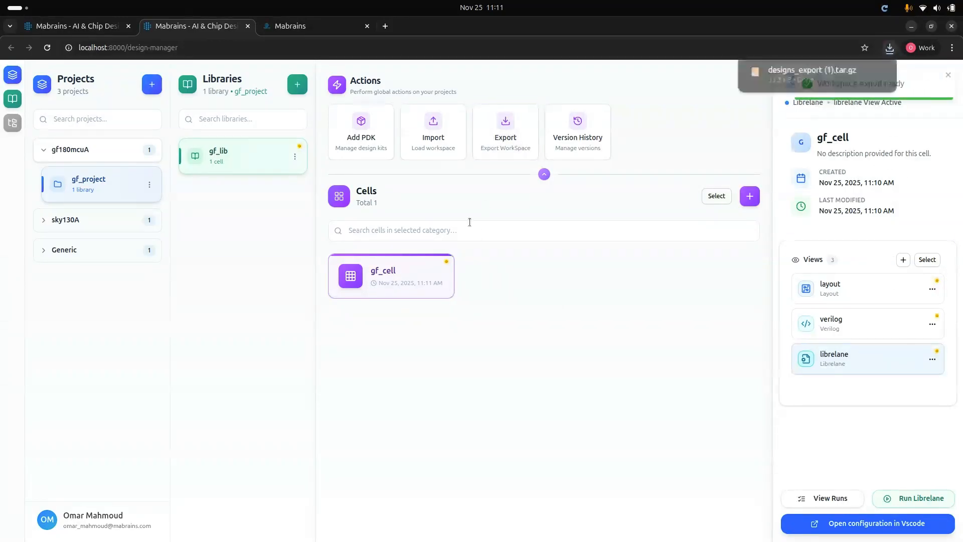
pyautogui.moveTo(791, 79)
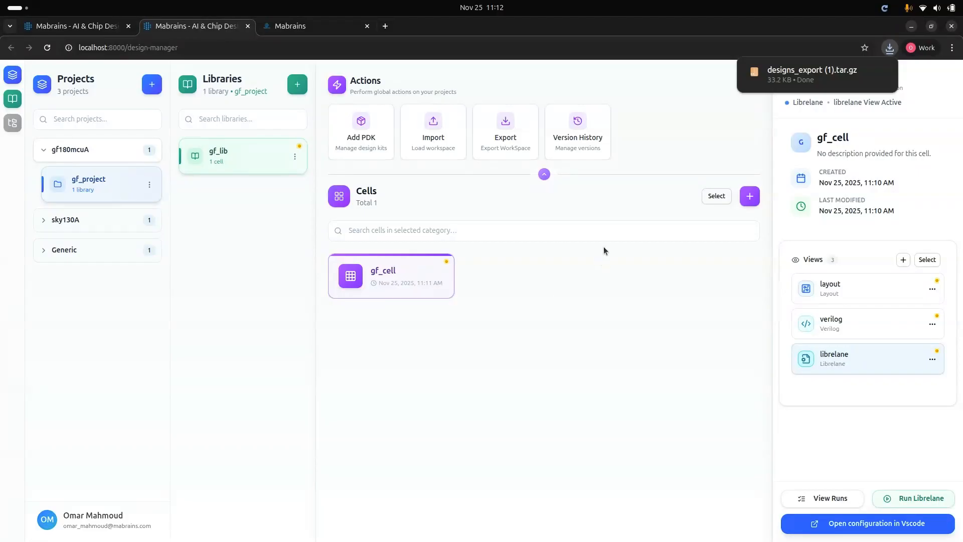
# Replace the TODO comment in gf_cell's verilog file with "This is the first version" in VS Code, save it, and close the editor
pyautogui.click(871, 327)
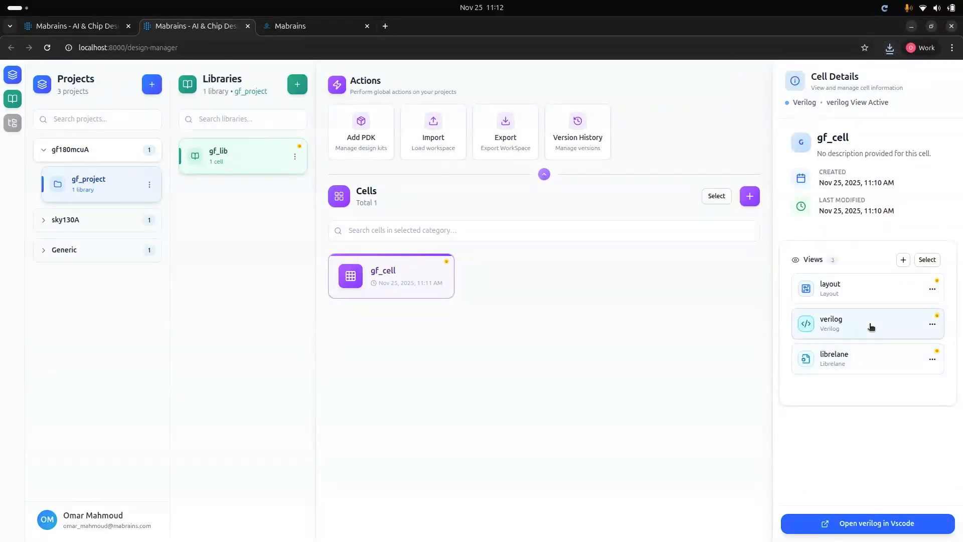
pyautogui.click(868, 526)
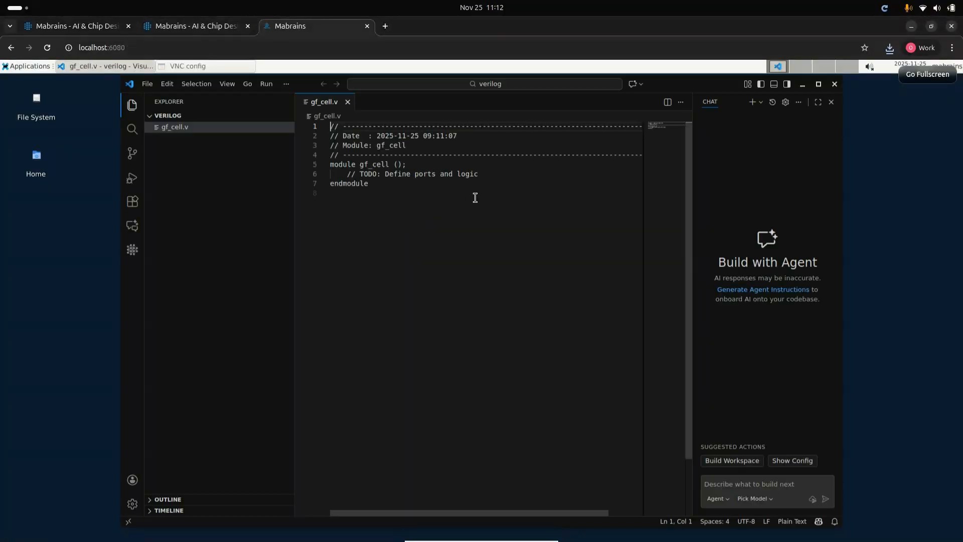
pyautogui.moveTo(500, 178); pyautogui.dragTo(360, 174)
pyautogui.write('This is the first versi')
pyautogui.hotkey('ctrl', 's')
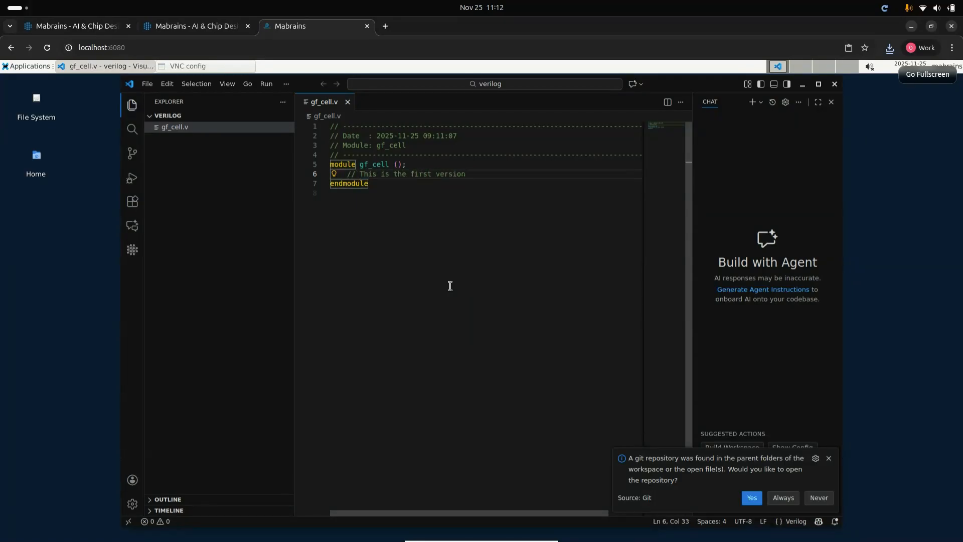
pyautogui.click(834, 85)
pyautogui.click(223, 24)
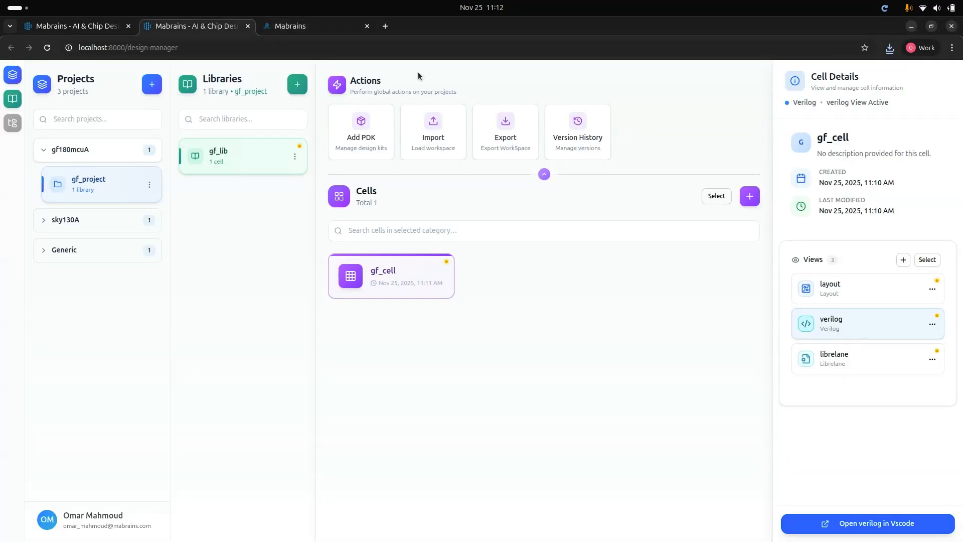
# Create gf_project's first commit, including all of gf_lib, with the message "This is the first version"
pyautogui.click(571, 129)
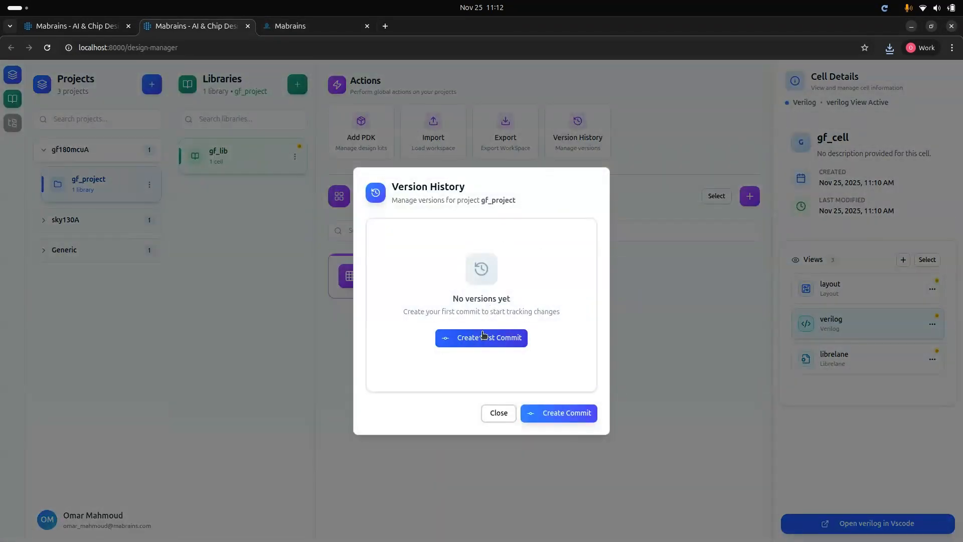
pyautogui.click(483, 336)
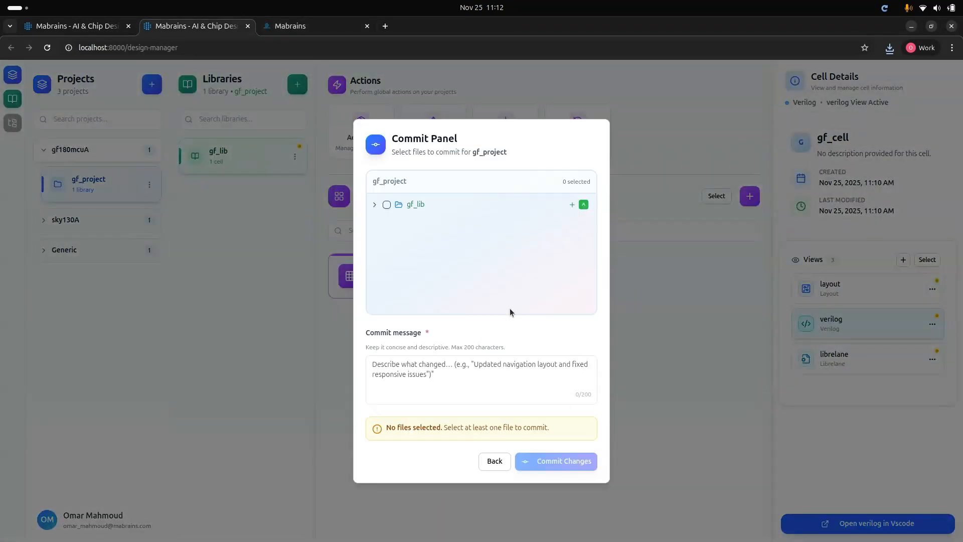
pyautogui.click(375, 205)
pyautogui.click(386, 205)
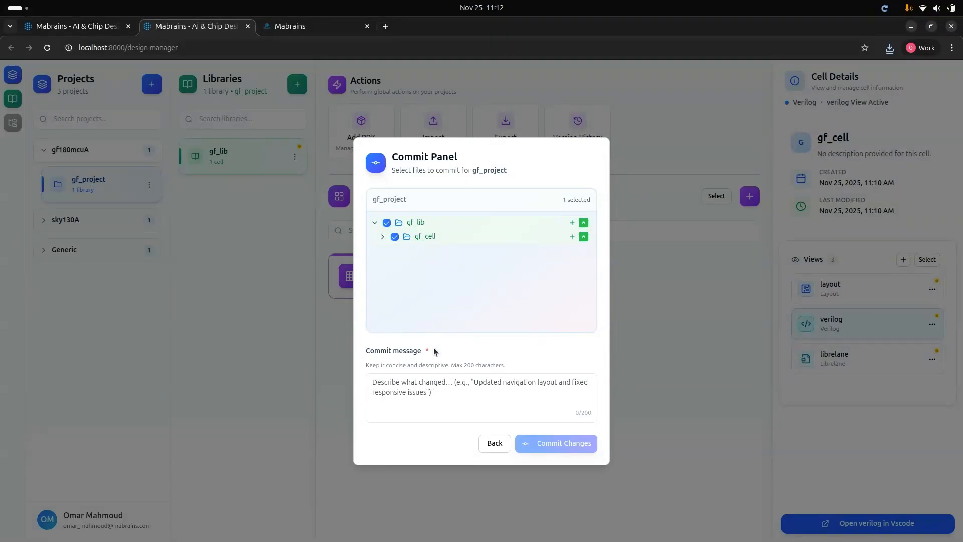
pyautogui.click(532, 400)
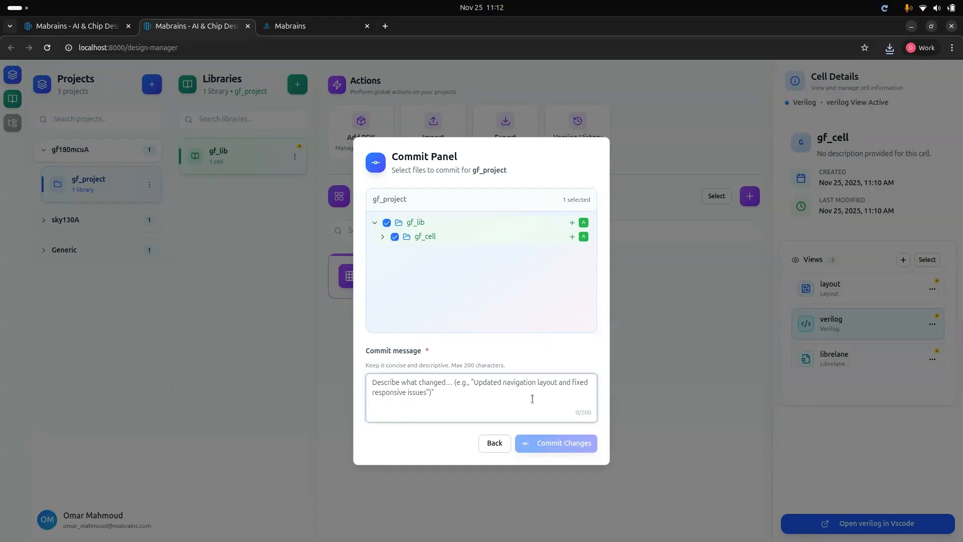
pyautogui.write('This is the first version')
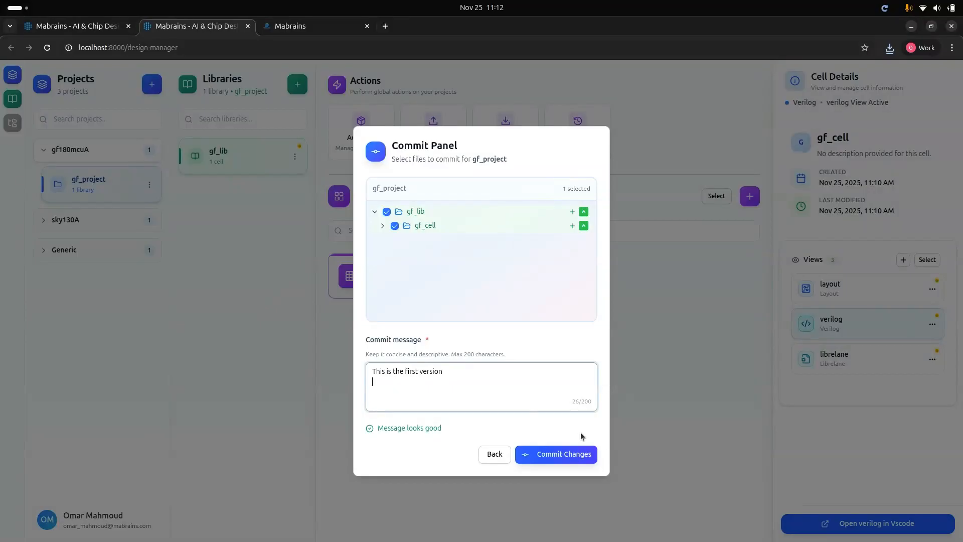
pyautogui.click(581, 451)
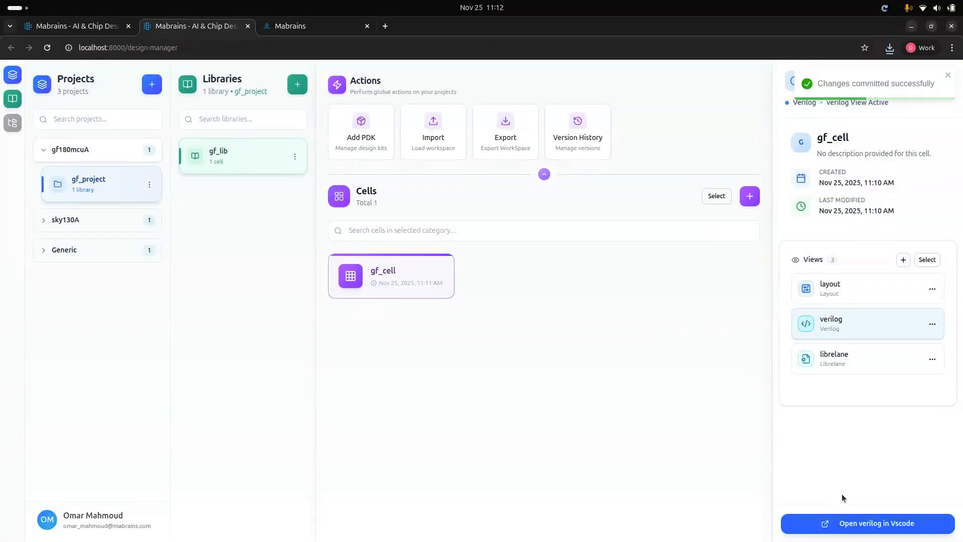
# Change the comment in gf_cell's verilog file to "This is the second version" in VS Code and close the editor
pyautogui.click(833, 524)
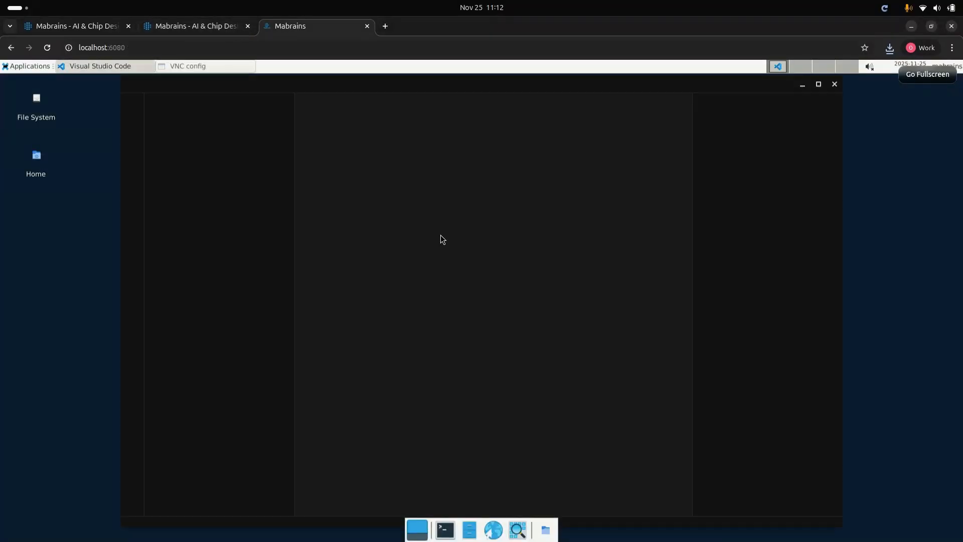
pyautogui.doubleClick(428, 172)
pyautogui.write('second version')
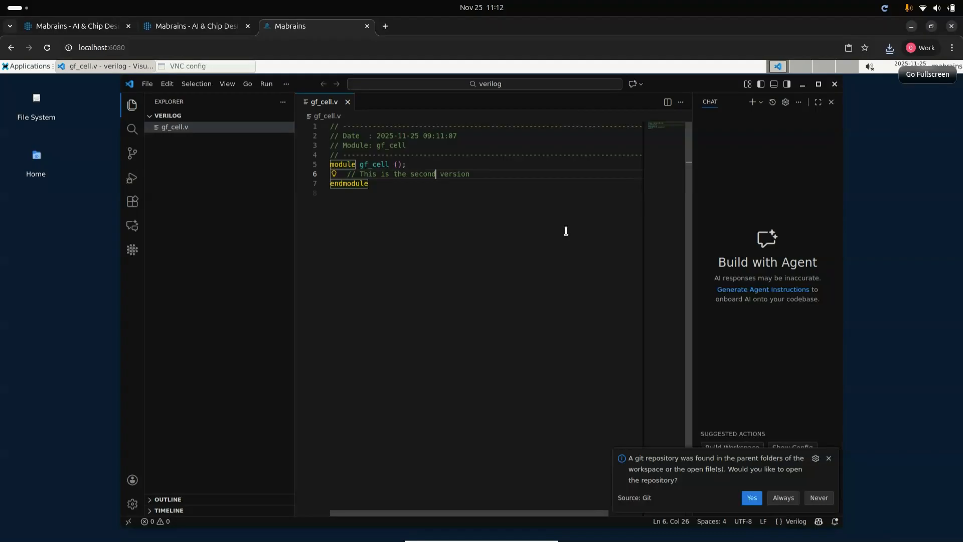
pyautogui.click(835, 85)
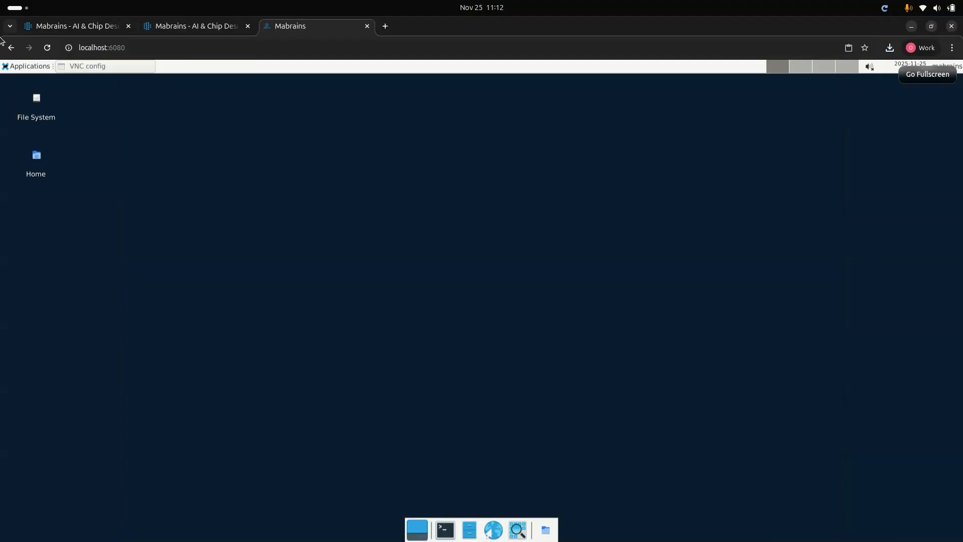
pyautogui.click(186, 27)
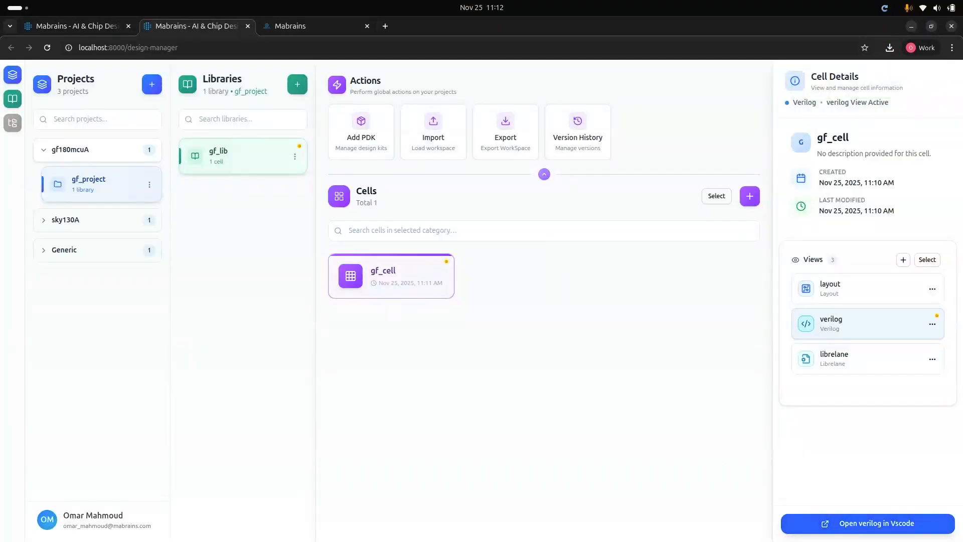
# Reopen gf_cell's verilog file in VS Code to check the edited comment, and return to the design manager
pyautogui.click(896, 530)
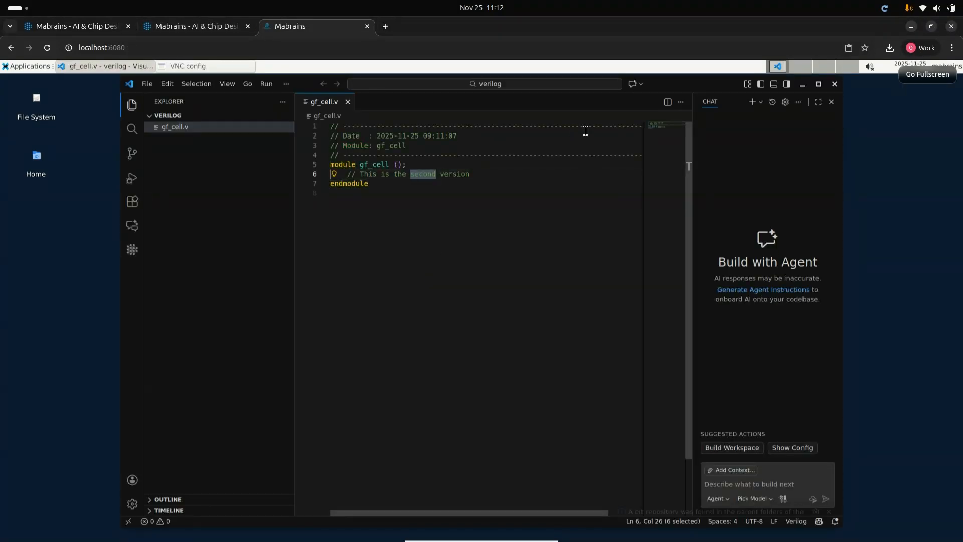
pyautogui.click(835, 83)
pyautogui.click(171, 28)
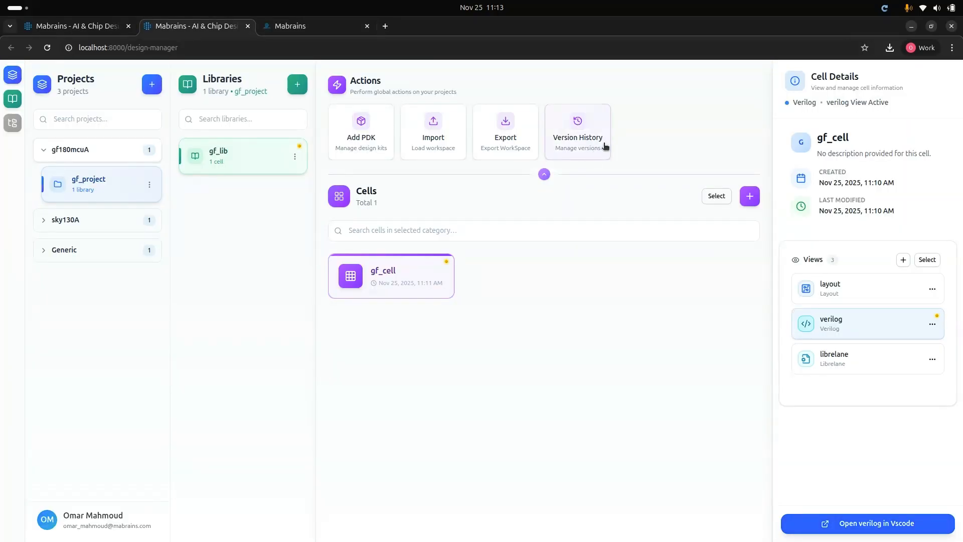
# Commit the modified gf_lib to gf_project's version history with the message "This is the second version"
pyautogui.click(585, 136)
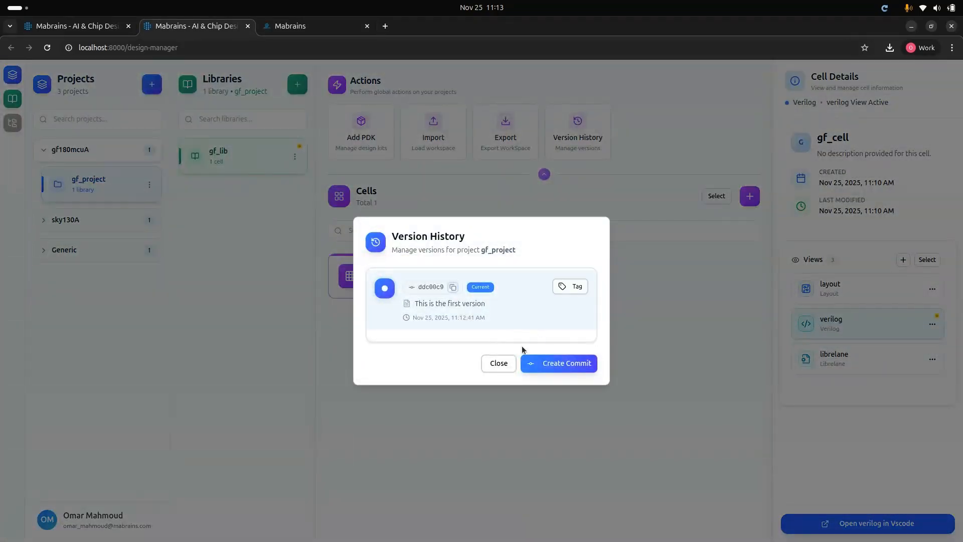
pyautogui.click(546, 359)
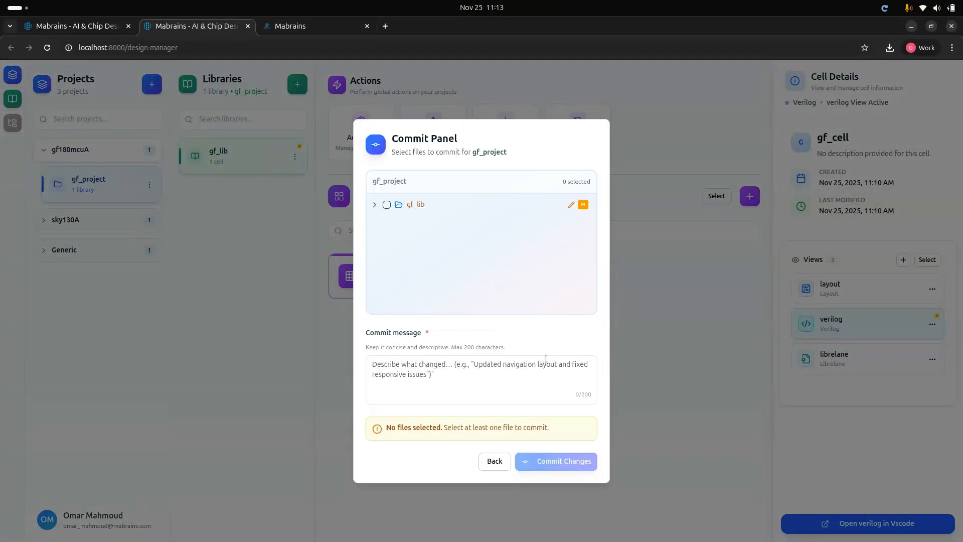
pyautogui.click(388, 205)
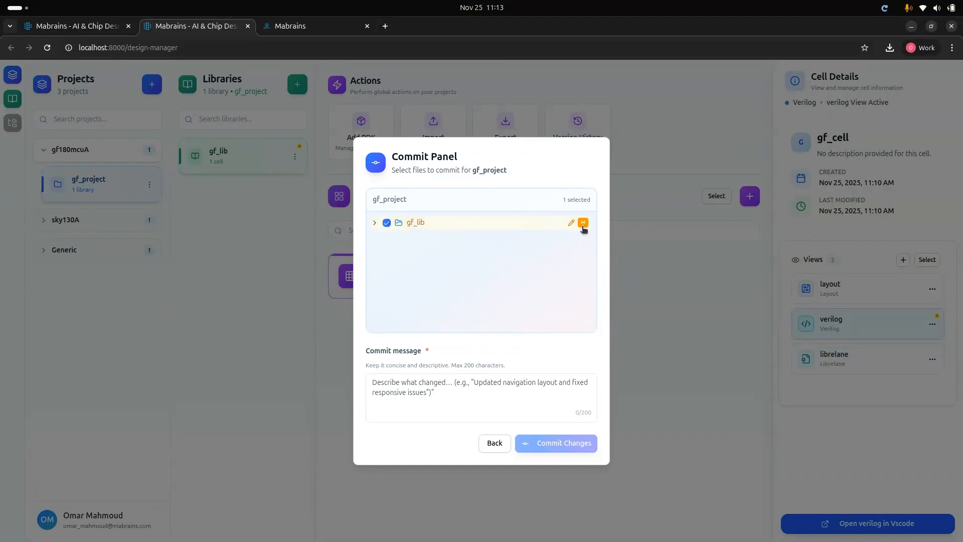
pyautogui.click(482, 394)
pyautogui.write('This is the')
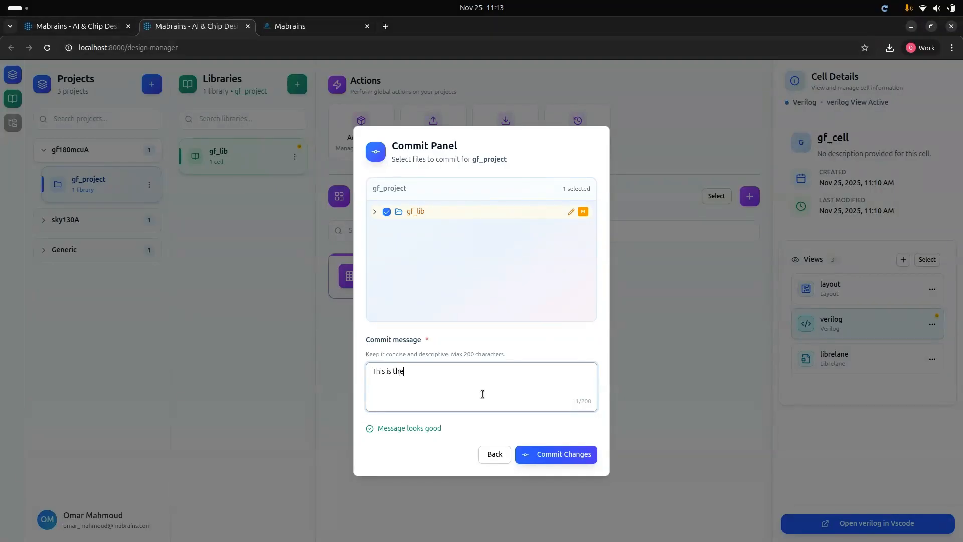
pyautogui.write(' second version')
pyautogui.click(568, 454)
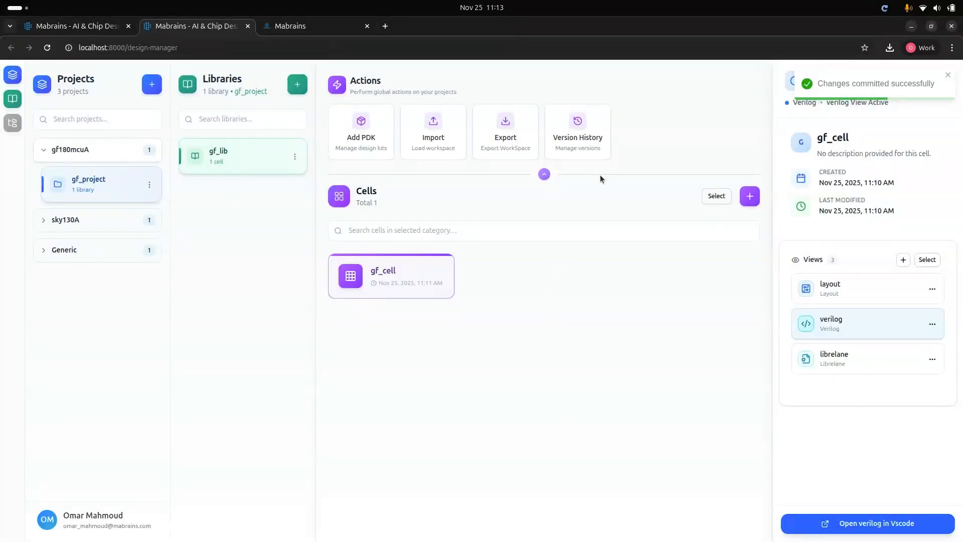
# Restore gf_project to the commit "This is the first version" and check the comment in gf_cell.v in VS Code
pyautogui.click(578, 131)
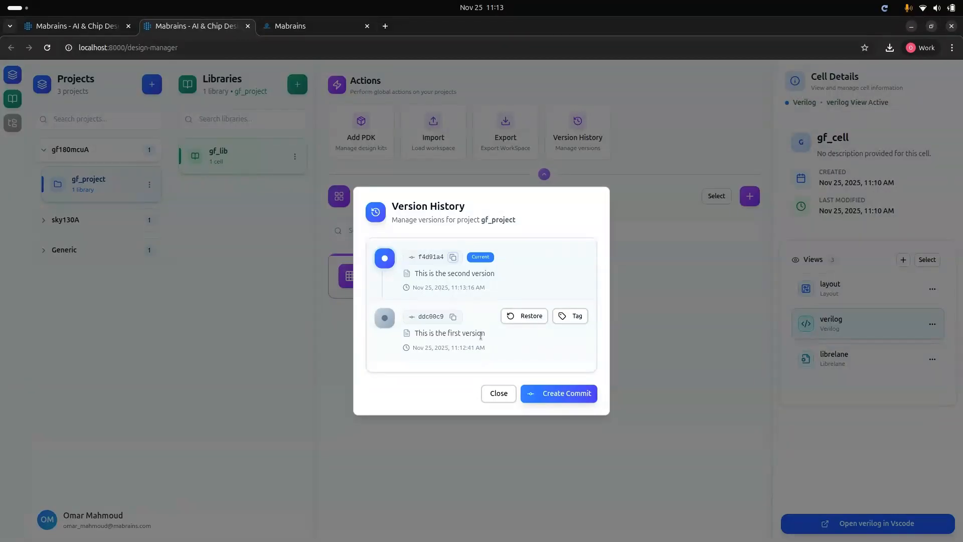
pyautogui.click(521, 318)
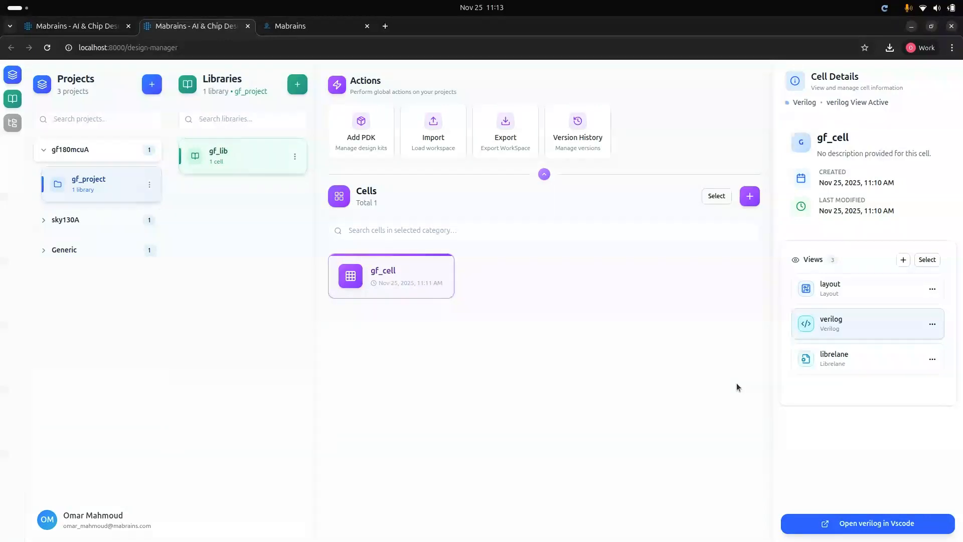
pyautogui.click(862, 523)
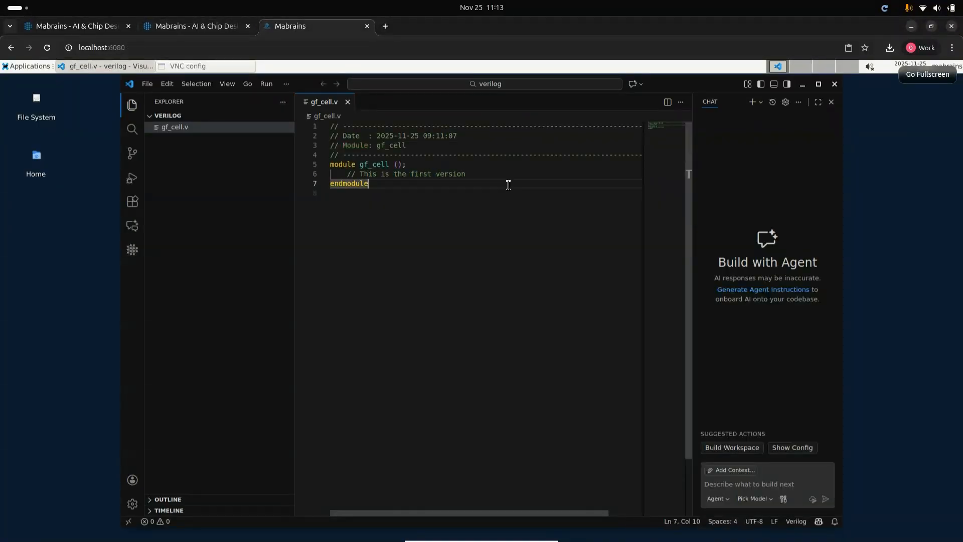
pyautogui.click(835, 84)
pyautogui.click(226, 26)
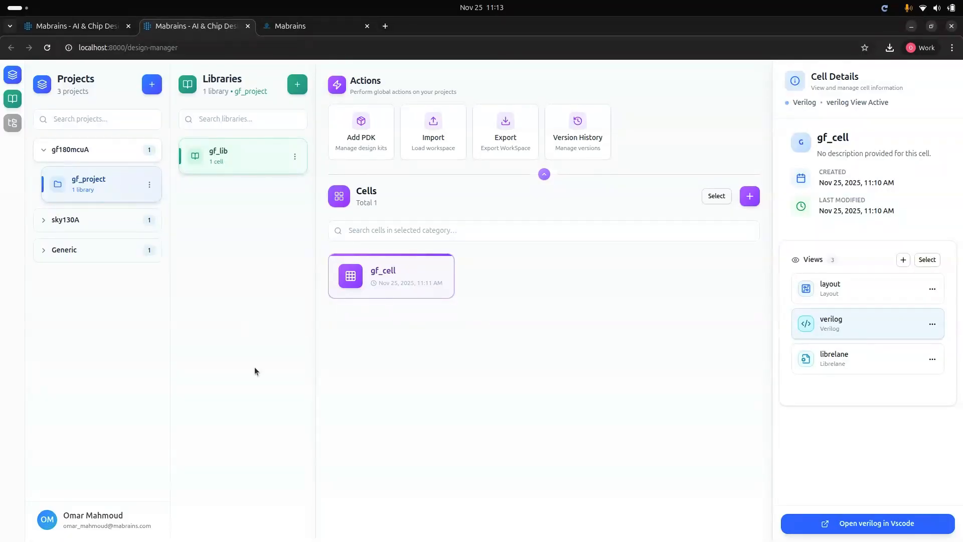
# Show gf_lib's categories and view the cells under Uncategorized and Everything
pyautogui.click(13, 123)
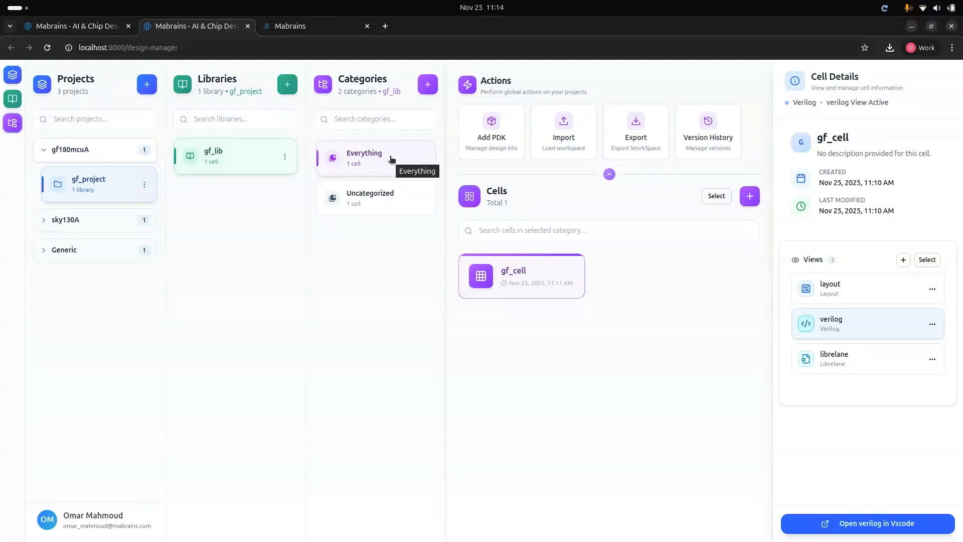
pyautogui.click(407, 203)
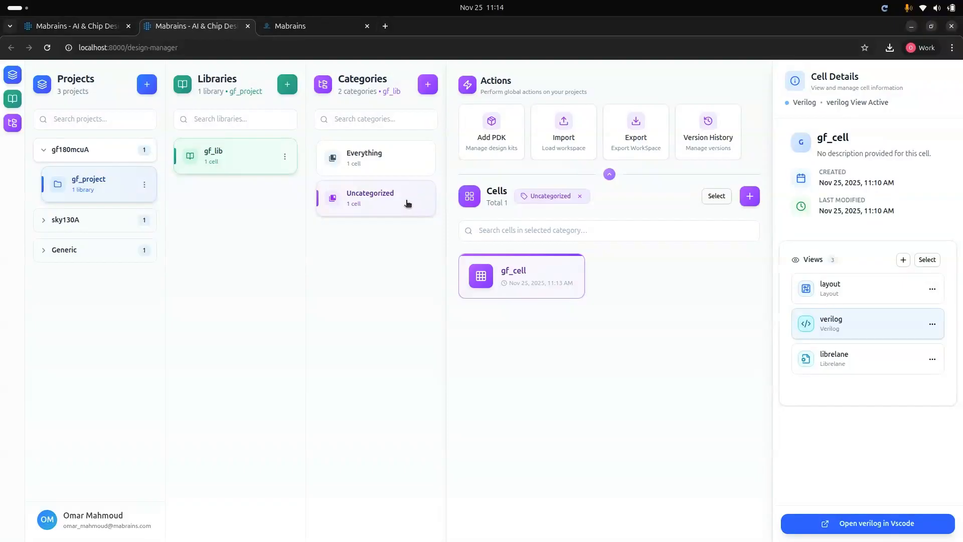
pyautogui.click(383, 159)
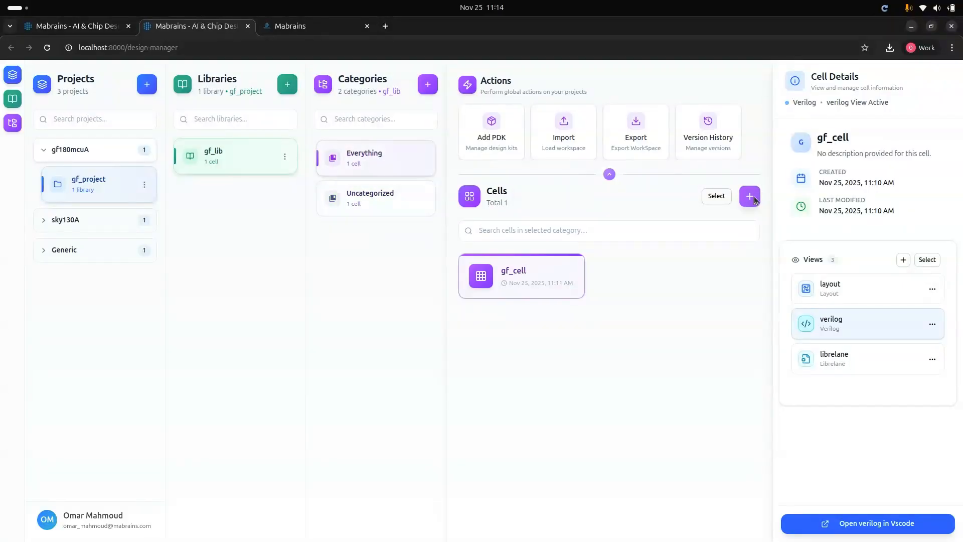
# Create a cell named second_cell in gf_lib with the category left as Everything, and view the Uncategorized cells
pyautogui.click(750, 196)
pyautogui.click(473, 278)
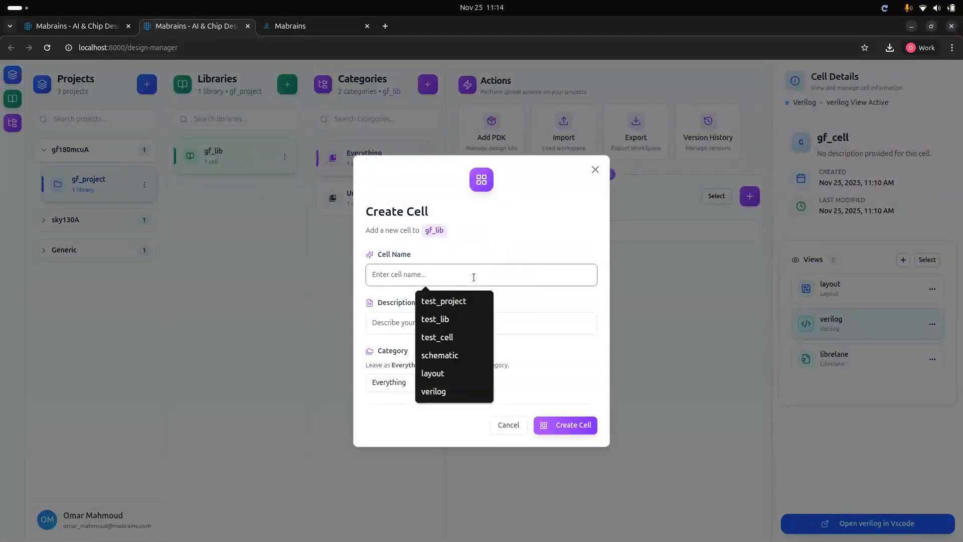
pyautogui.write('second_cell')
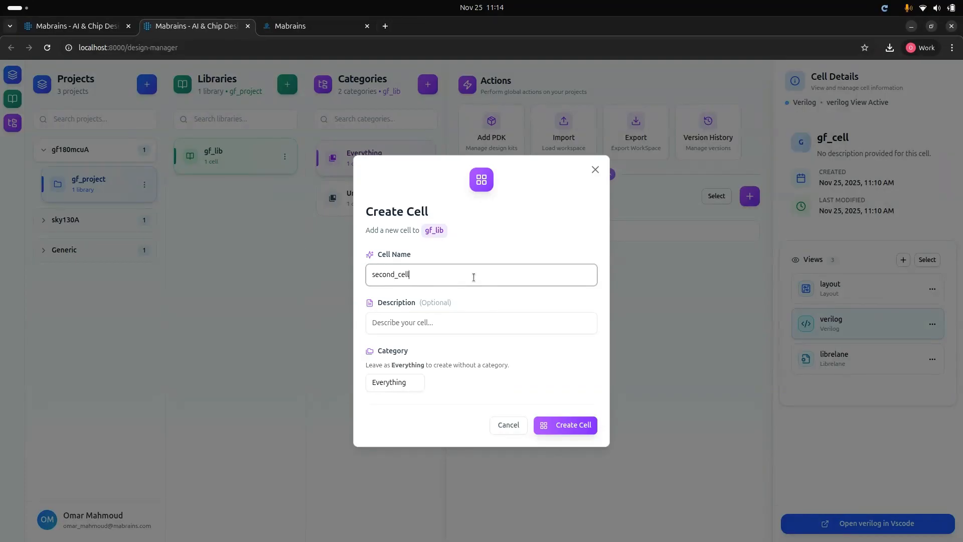
pyautogui.click(572, 425)
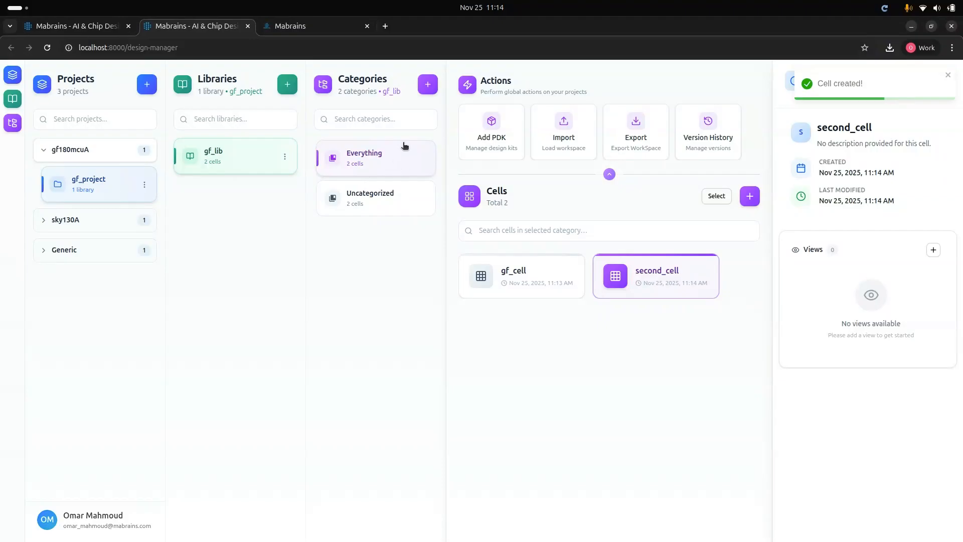
pyautogui.click(378, 199)
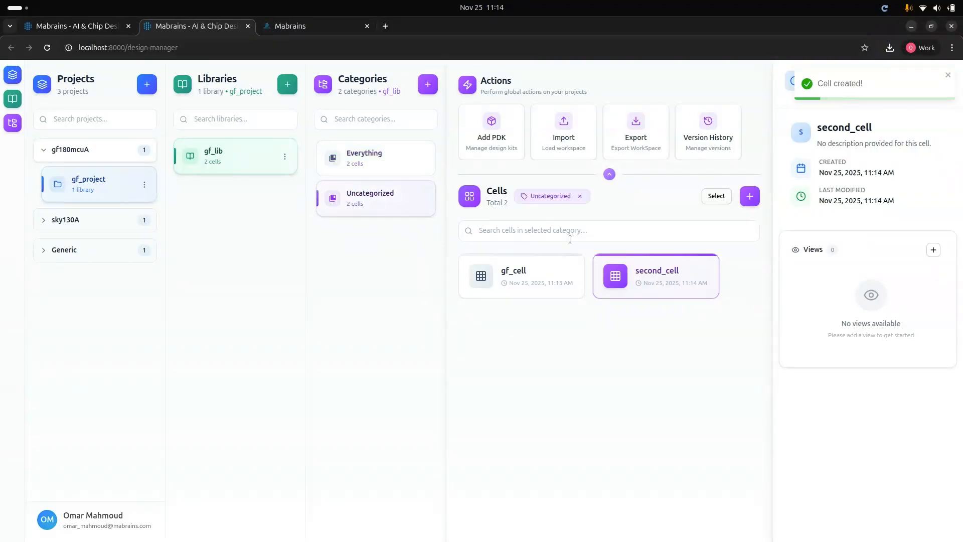
# Create a category named test_cat in gf_lib
pyautogui.click(376, 159)
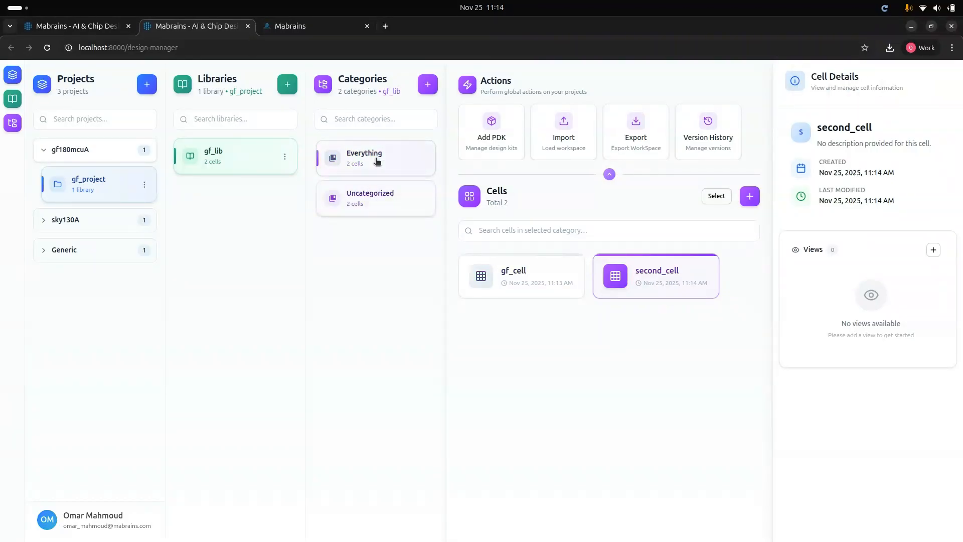
pyautogui.click(428, 84)
pyautogui.click(436, 298)
pyautogui.write('test')
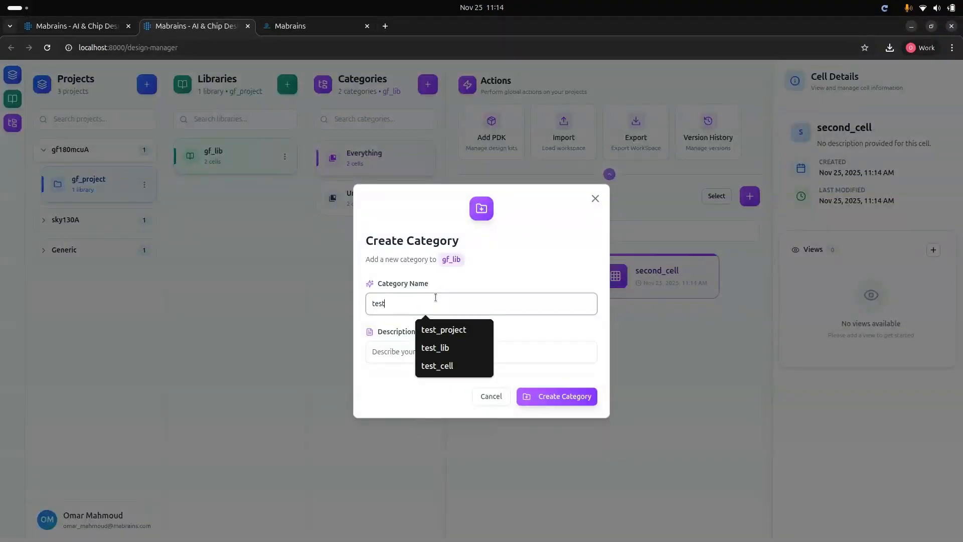
pyautogui.write('_cat')
pyautogui.press('Return')
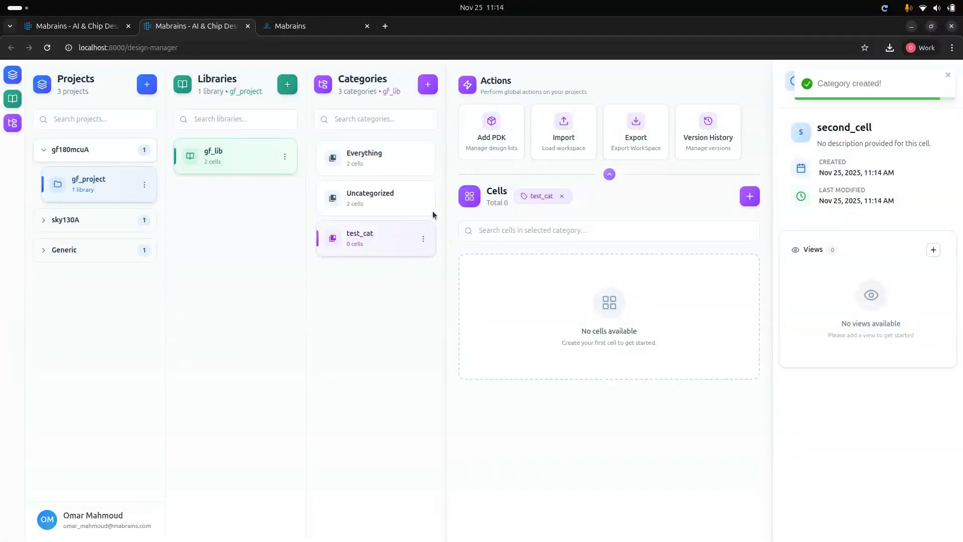
# Change the category of gf_cell in gf_lib to test_cat and save the change
pyautogui.click(345, 173)
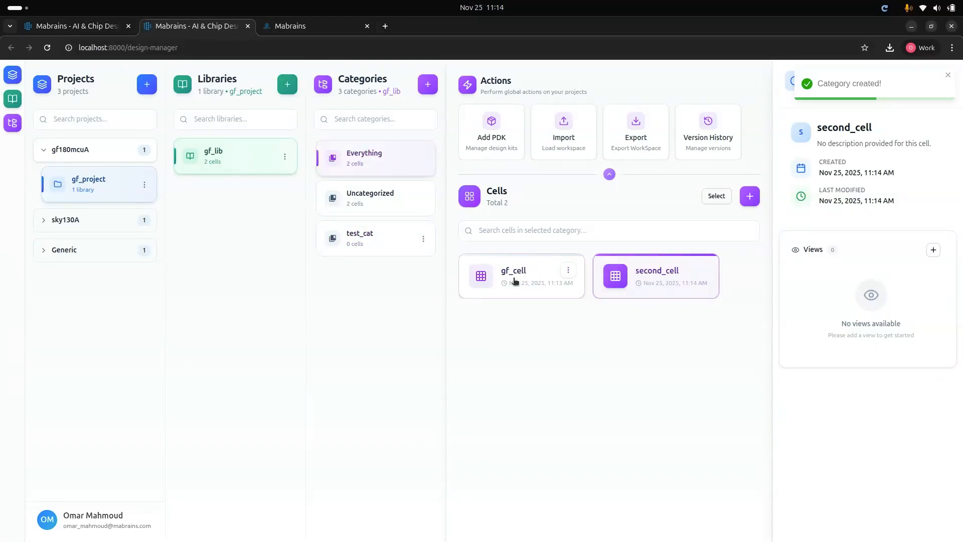
pyautogui.click(515, 282)
pyautogui.rightClick(516, 277)
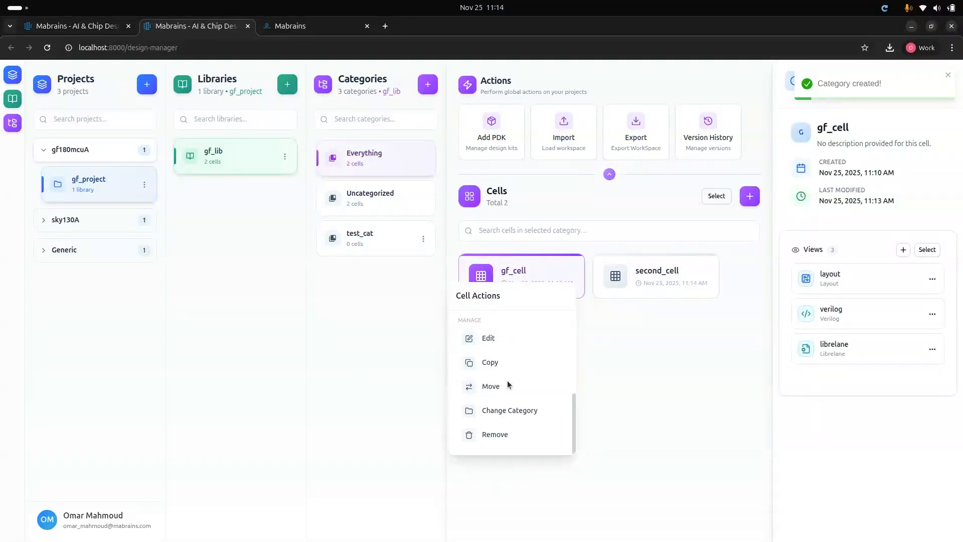
pyautogui.click(522, 410)
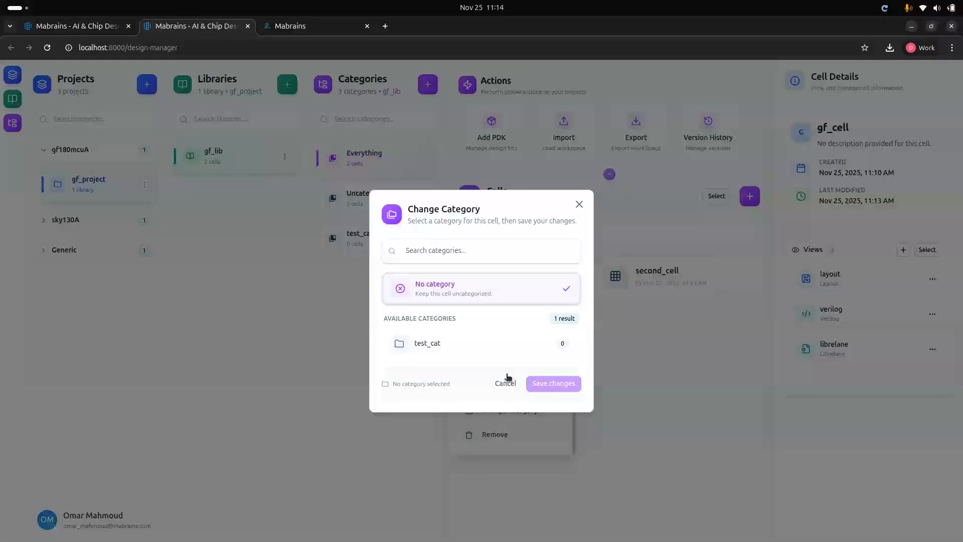
pyautogui.click(457, 342)
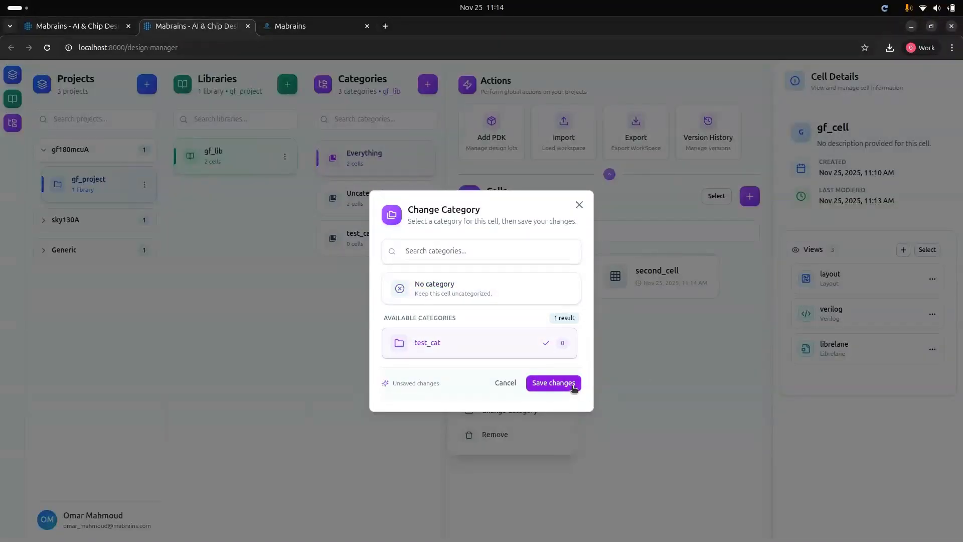
pyautogui.click(553, 383)
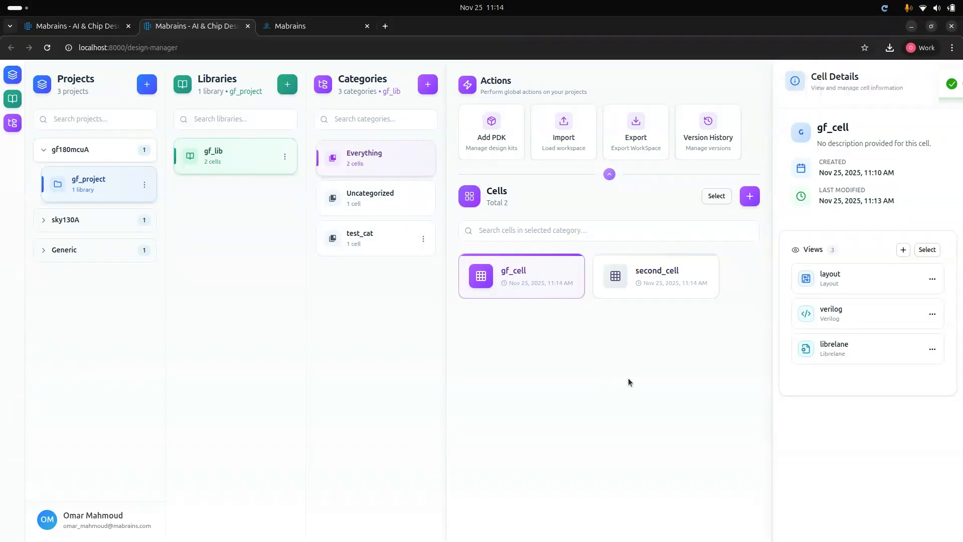
# Select second_cell and view the cells listed under Uncategorized, test_cat and Everything
pyautogui.click(664, 266)
pyautogui.click(361, 200)
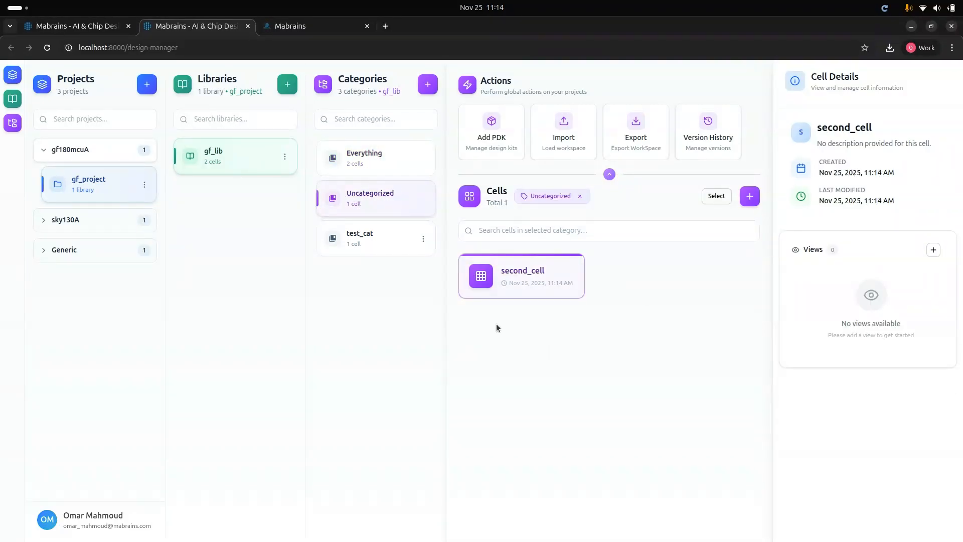
pyautogui.click(394, 255)
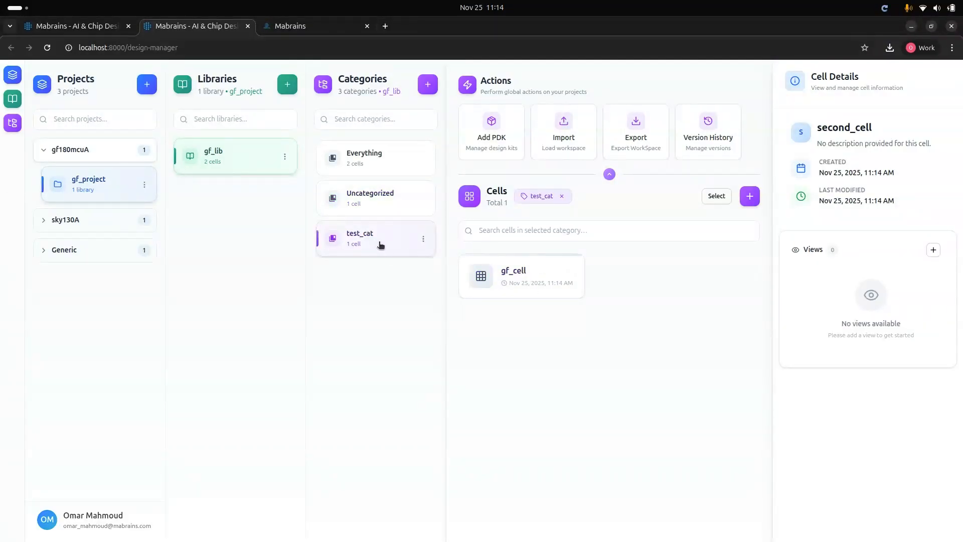
pyautogui.click(367, 167)
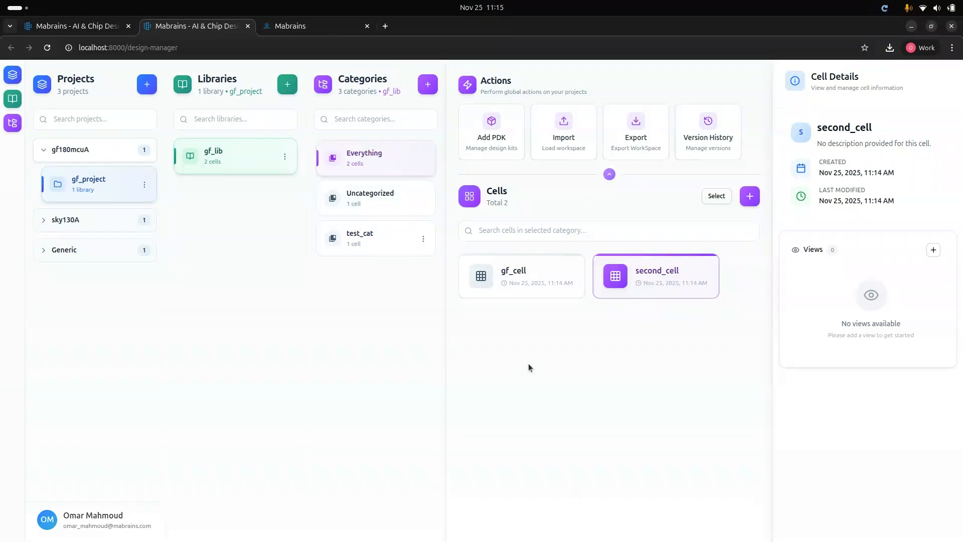
# Hide the library's categories and show the actions available for gf_cell's layout view
pyautogui.click(13, 126)
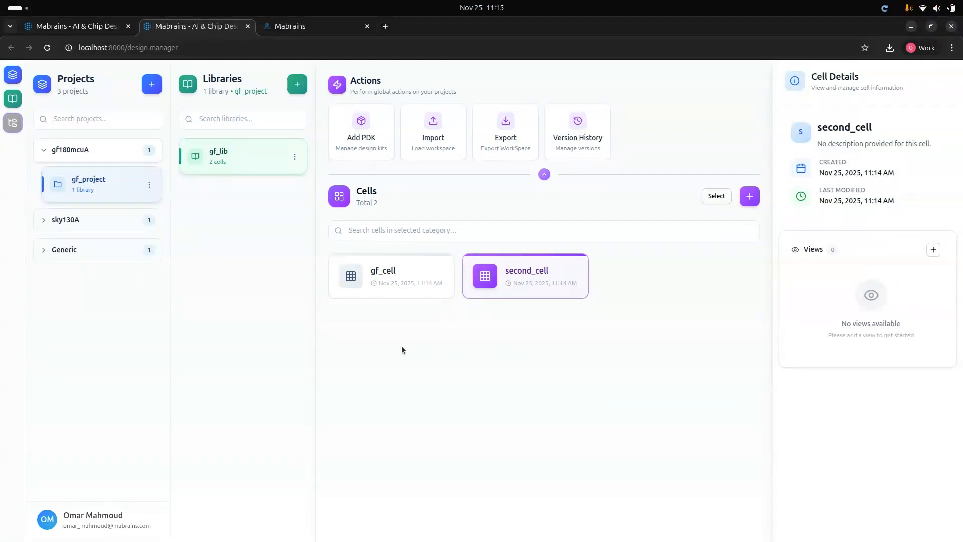
pyautogui.click(383, 285)
pyautogui.rightClick(846, 276)
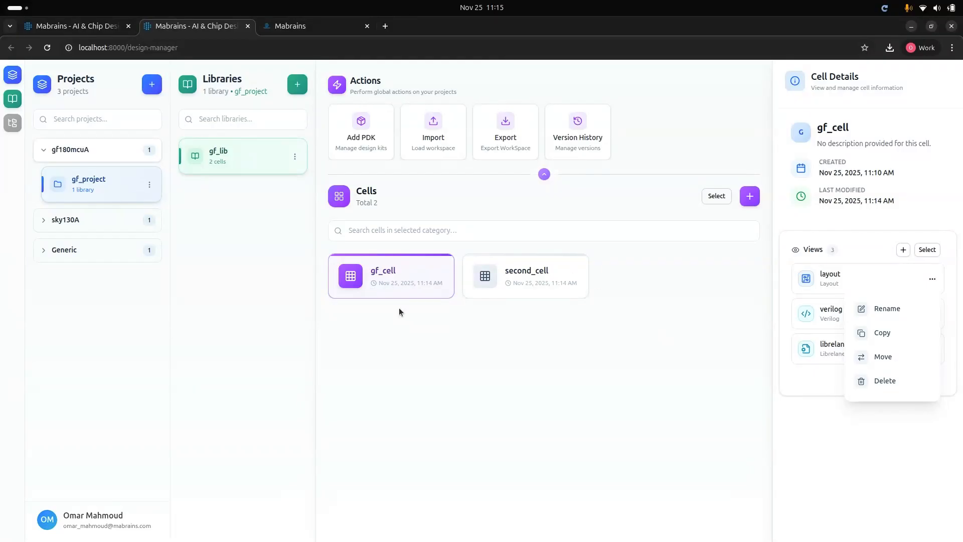
# Create a library named test_lib_1 in gf_project
pyautogui.click(297, 84)
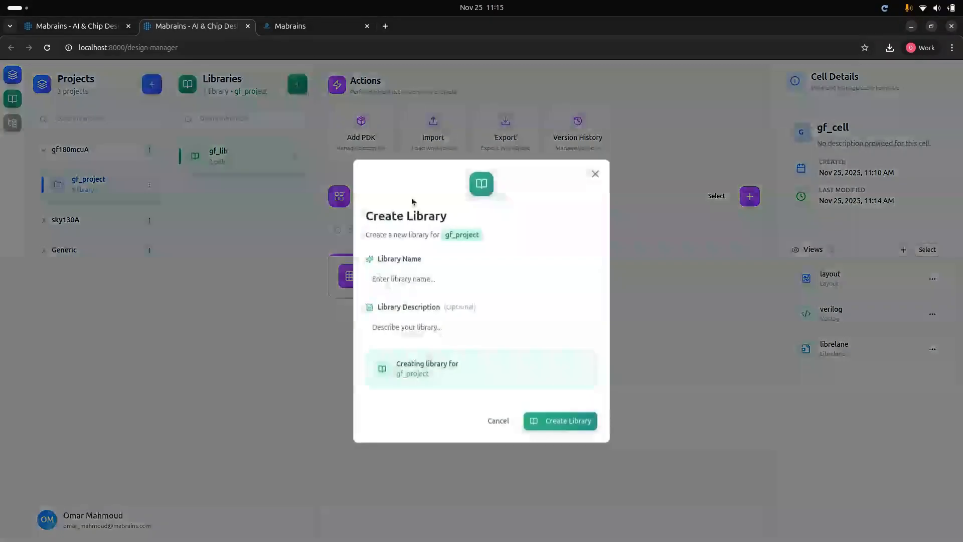
pyautogui.click(434, 278)
pyautogui.write('test_l')
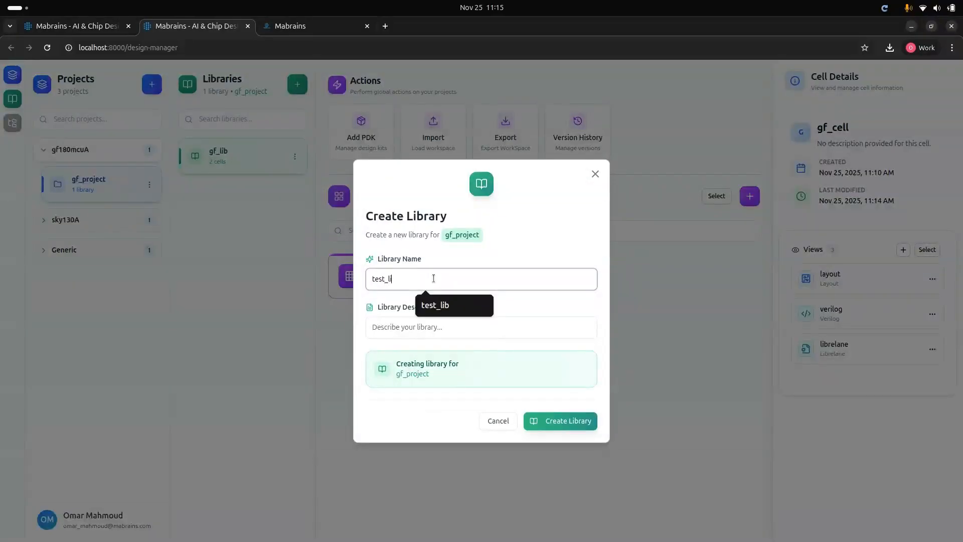
pyautogui.write('ib_1')
pyautogui.press('Return')
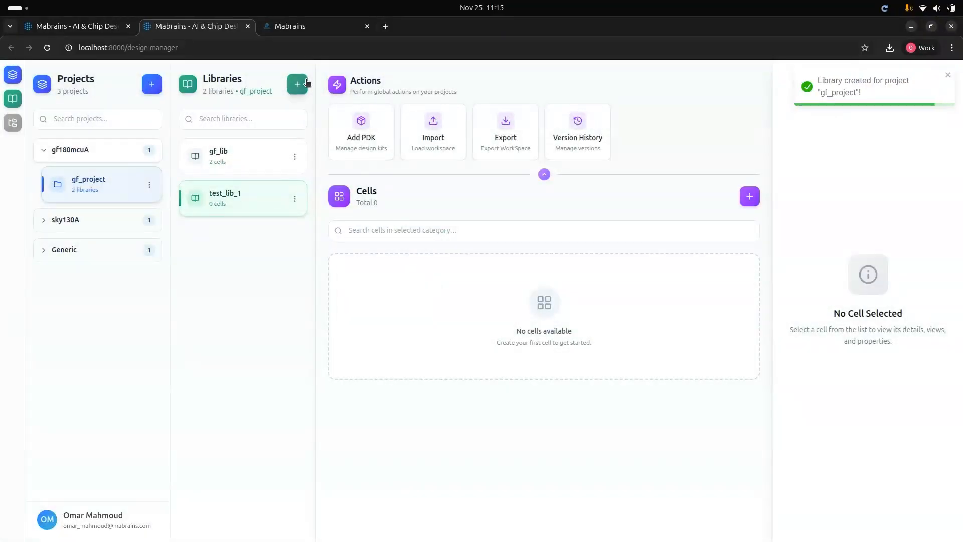
# Create a library named test_lib_2 in gf_project
pyautogui.click(307, 83)
pyautogui.click(441, 279)
pyautogui.write('test_')
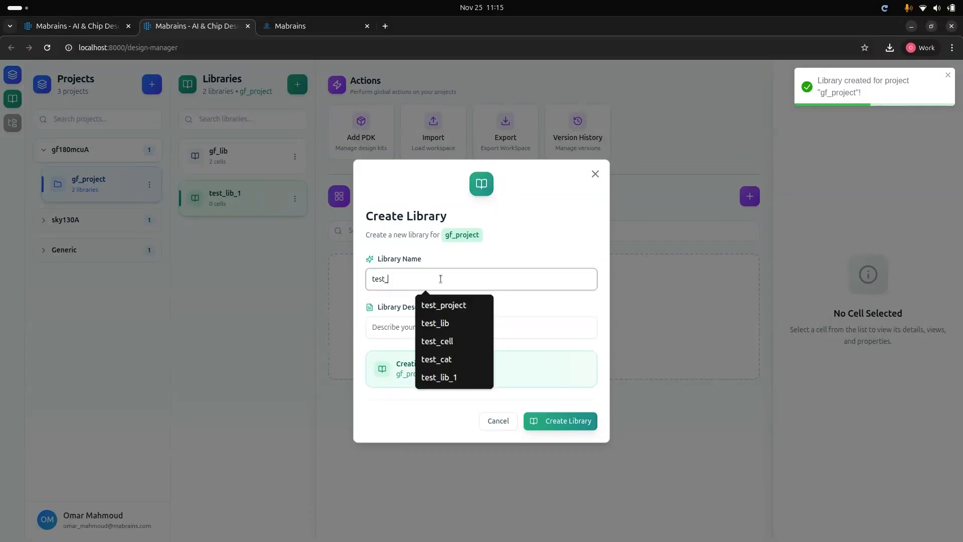
pyautogui.write('lib_2')
pyautogui.press('Return')
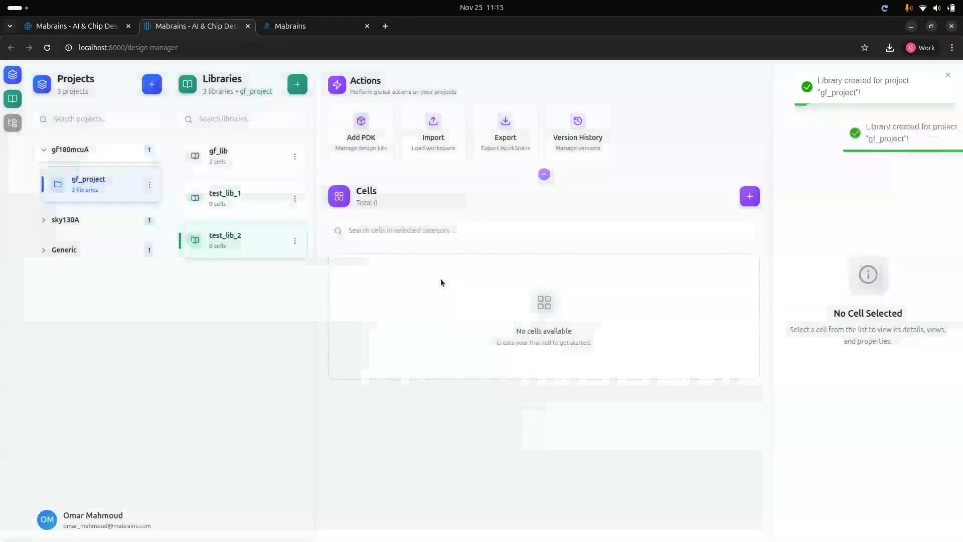
# Copy gf_cell from gf_lib and paste it into test_lib_2
pyautogui.click(231, 159)
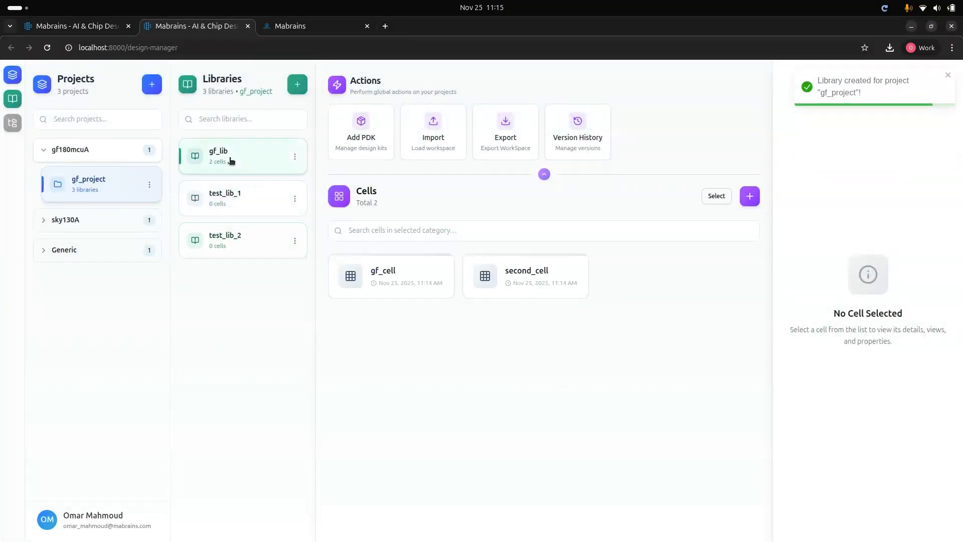
pyautogui.click(391, 277)
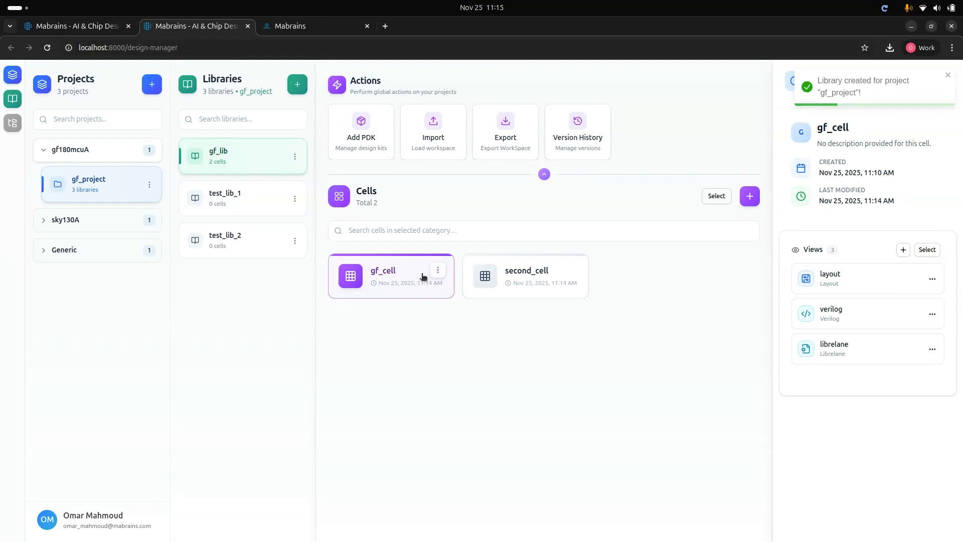
pyautogui.click(718, 197)
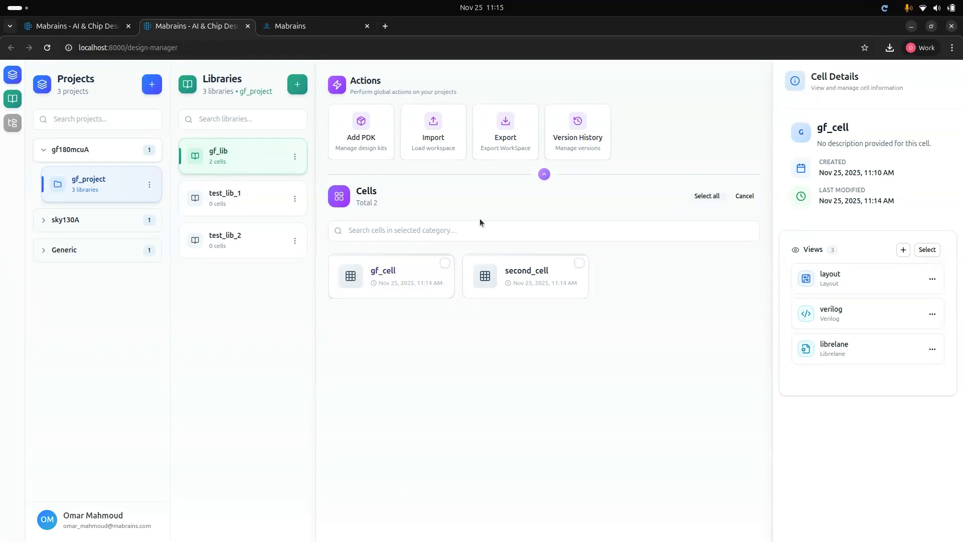
pyautogui.click(384, 273)
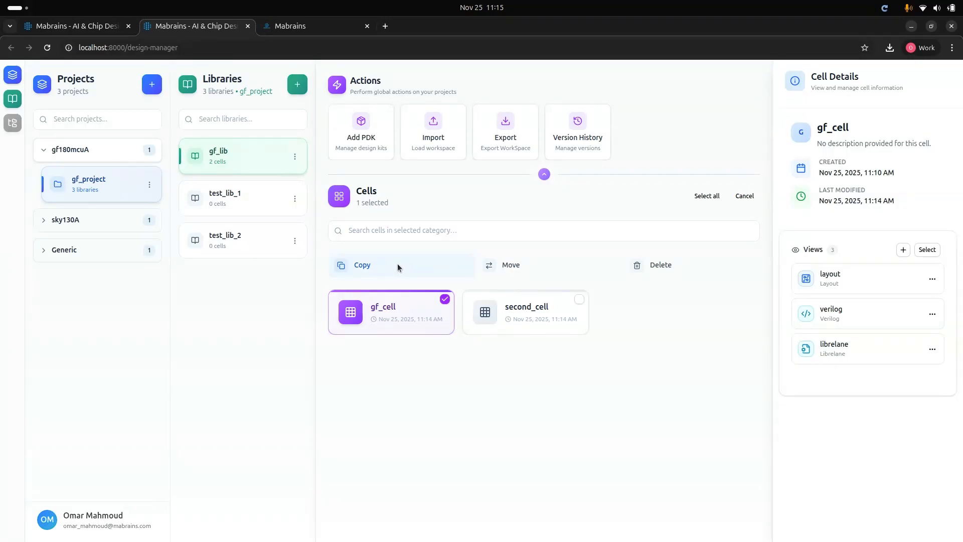
pyautogui.click(432, 266)
pyautogui.click(262, 240)
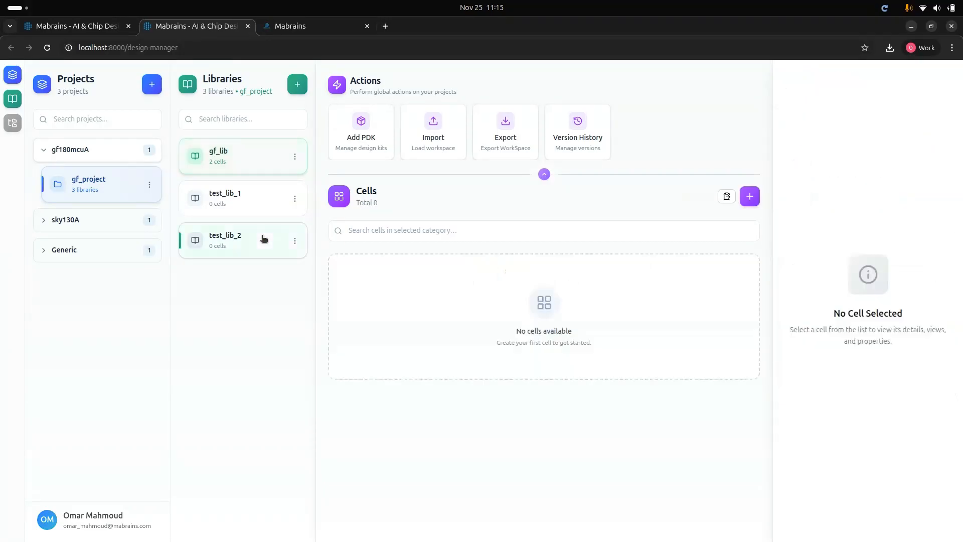
pyautogui.click(727, 197)
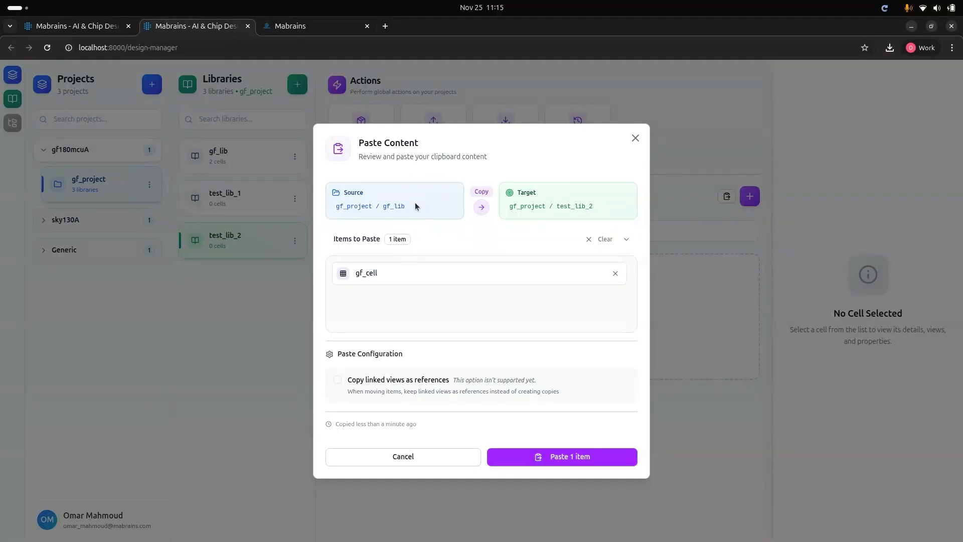
pyautogui.click(565, 460)
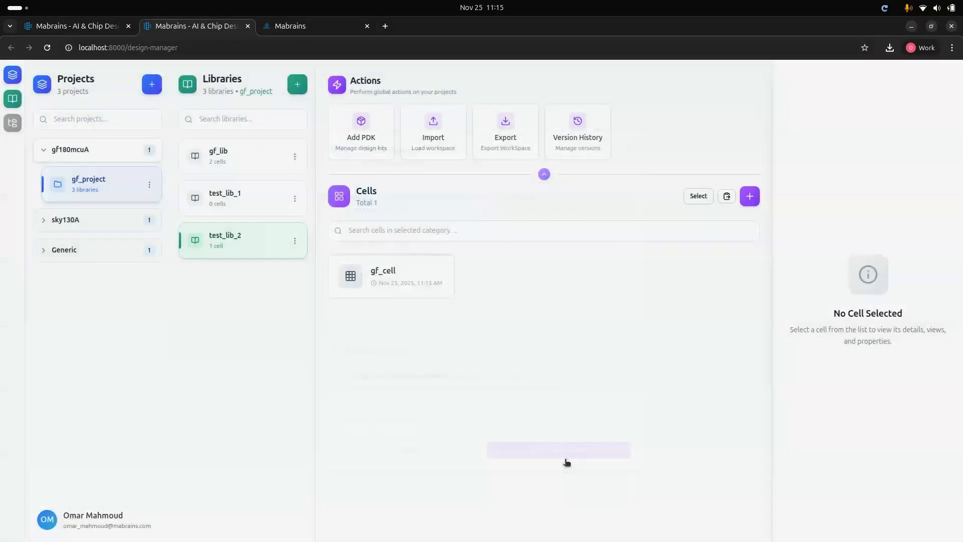
# Open the verilog view of test_lib_2's gf_cell in VS Code, check its comment line, and return to the design manager
pyautogui.click(398, 288)
pyautogui.click(880, 310)
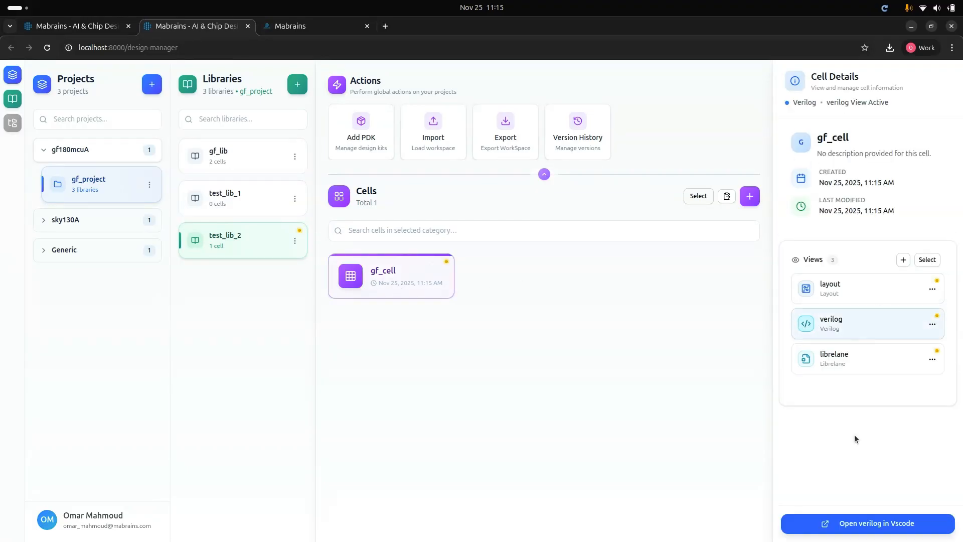
pyautogui.click(873, 526)
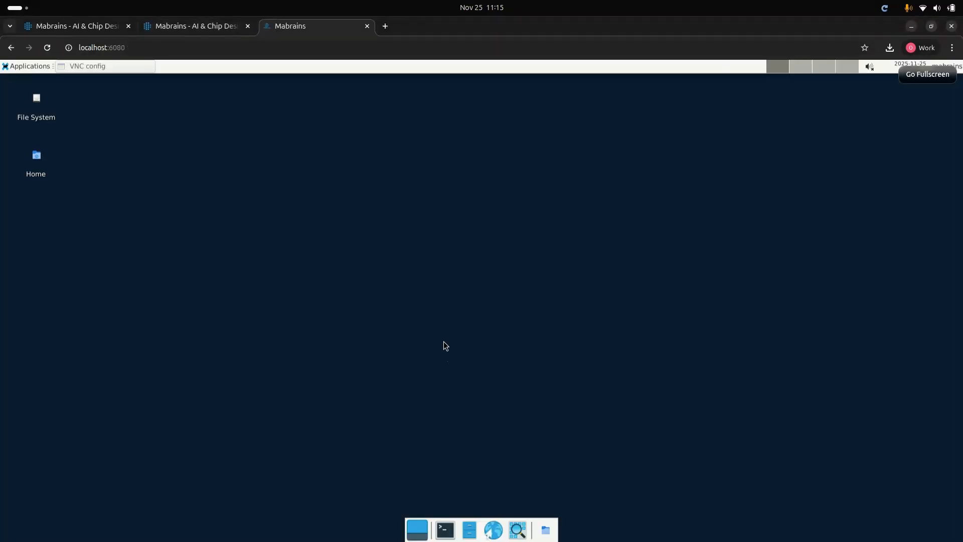
pyautogui.moveTo(489, 175); pyautogui.dragTo(330, 177)
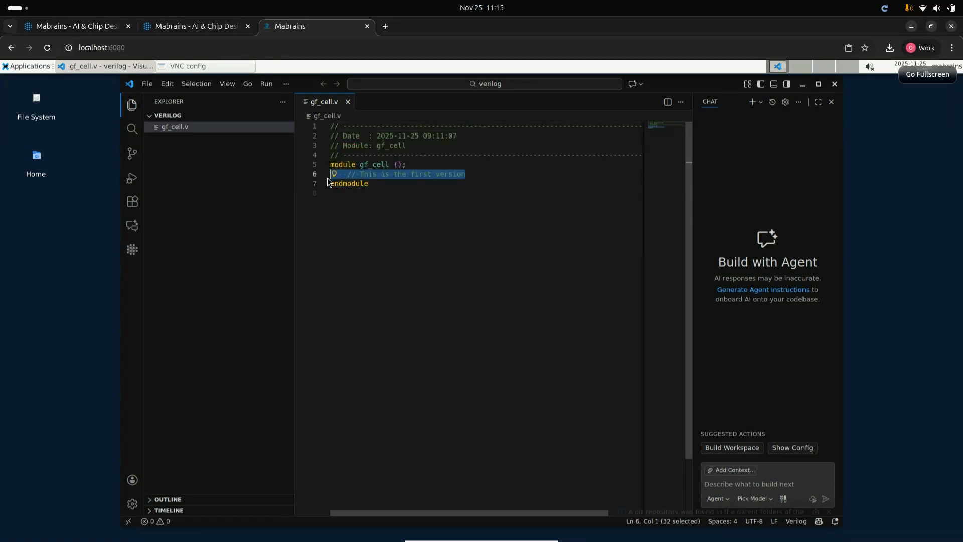
pyautogui.click(835, 84)
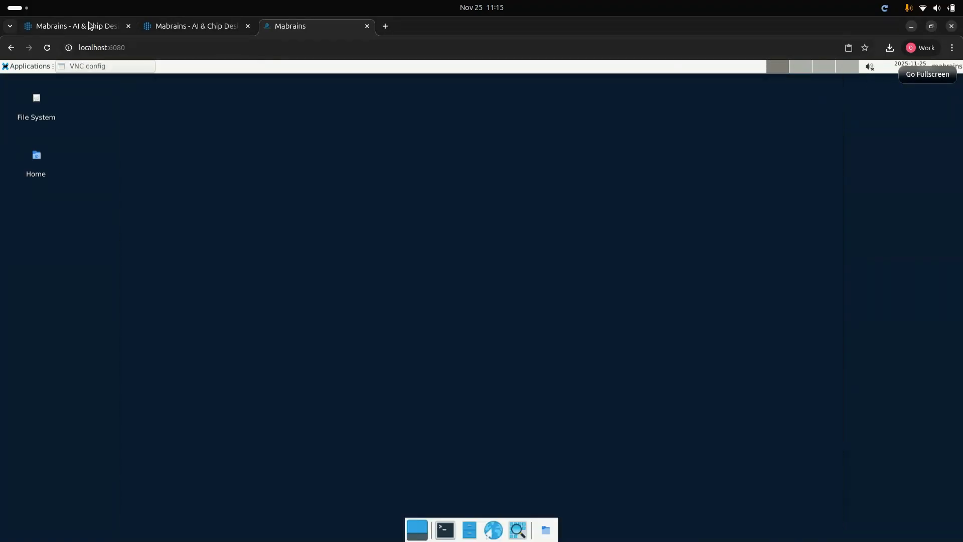
pyautogui.click(189, 31)
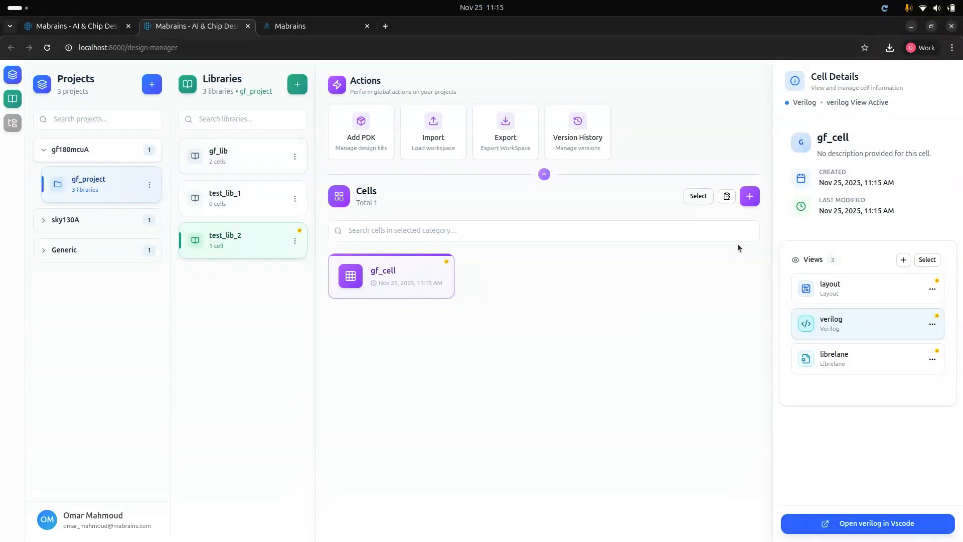
pyautogui.click(696, 196)
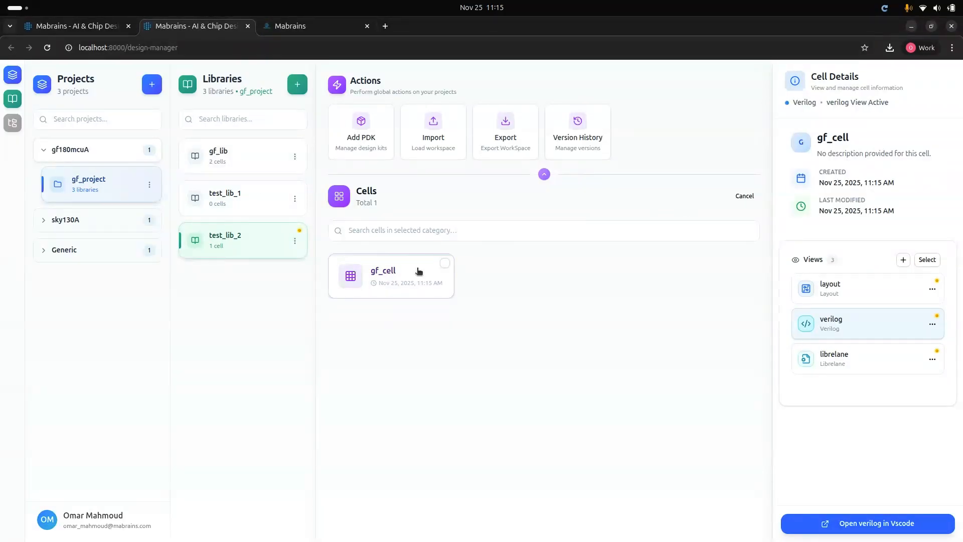
pyautogui.click(421, 269)
pyautogui.click(744, 196)
# Move gf_cell from test_lib_2 to test_lib_1 and check the cells in both libraries
pyautogui.rightClick(412, 272)
pyautogui.scroll(-5, 400, 383)
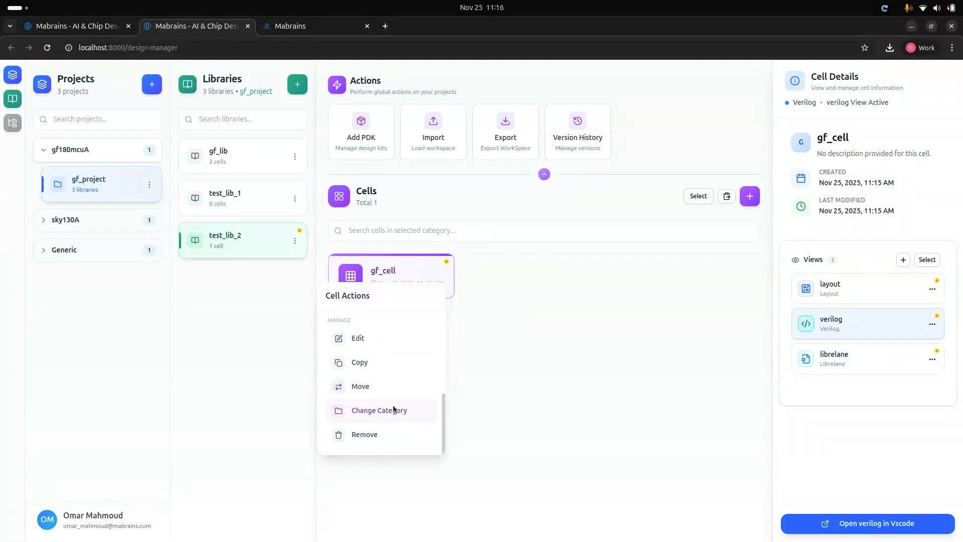
pyautogui.click(394, 395)
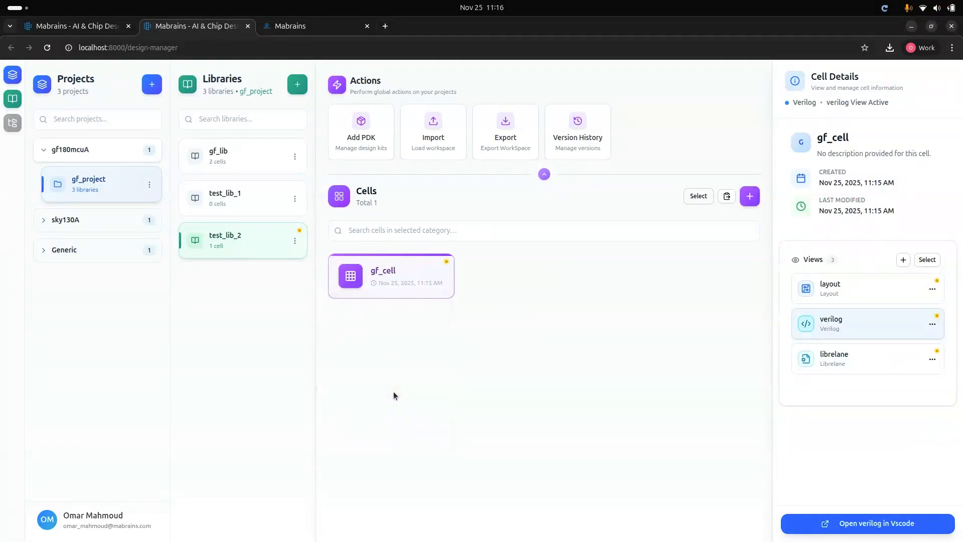
pyautogui.click(255, 192)
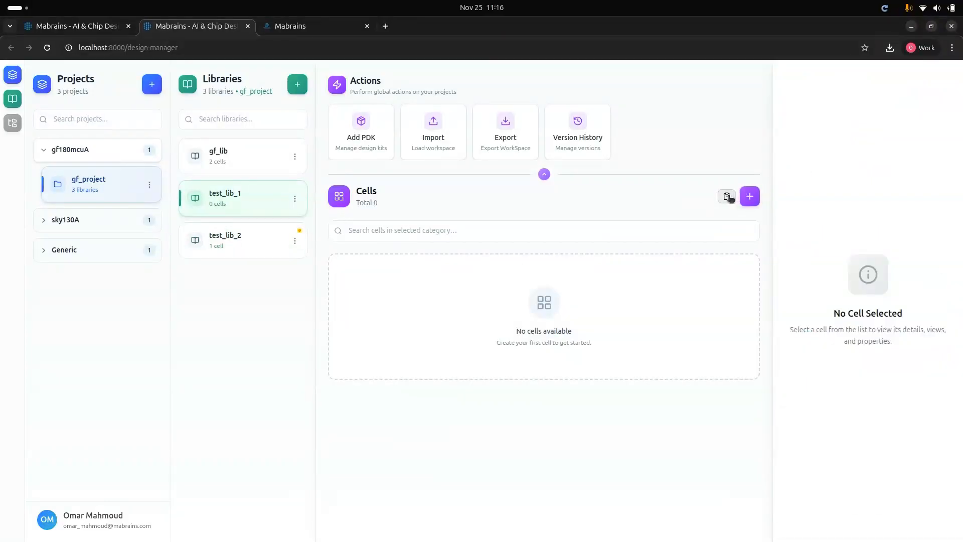
pyautogui.click(727, 196)
pyautogui.click(592, 461)
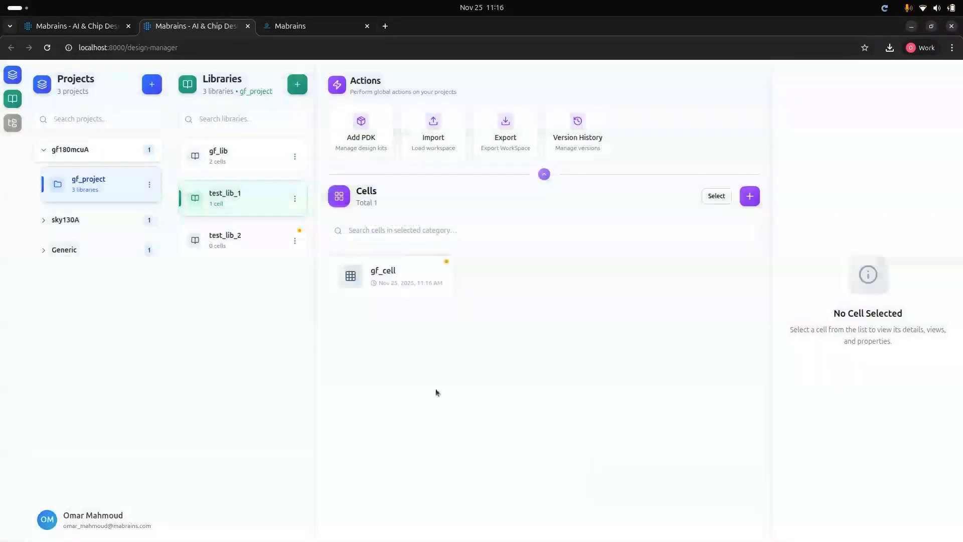
pyautogui.click(289, 251)
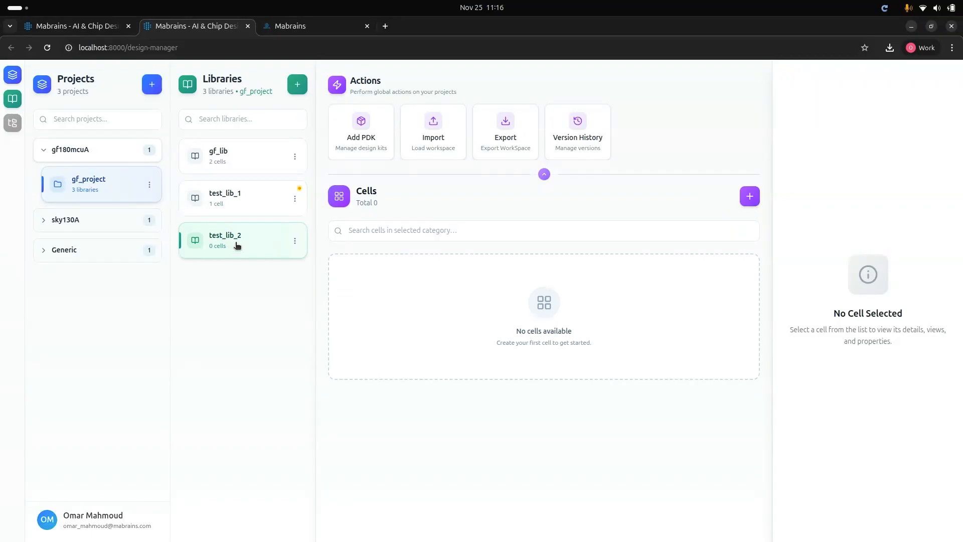
pyautogui.click(255, 199)
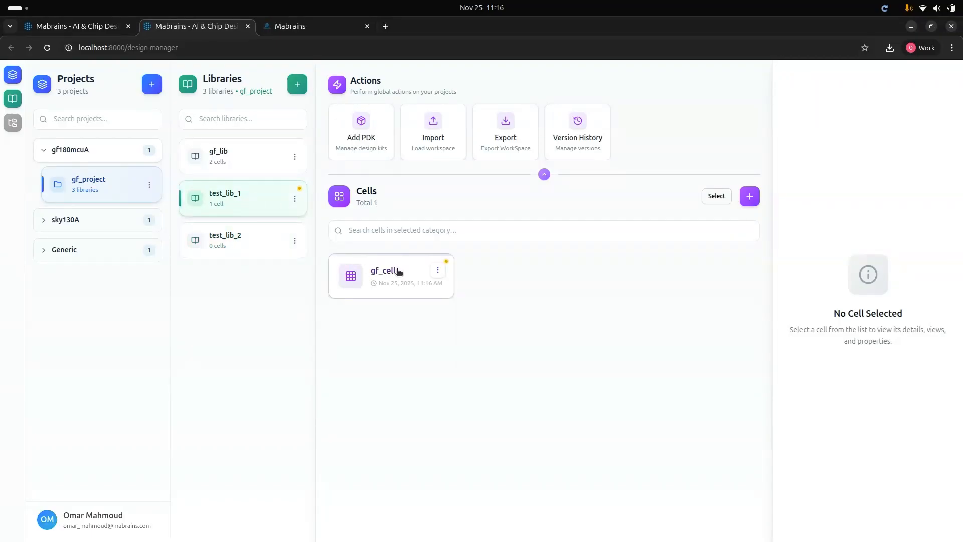